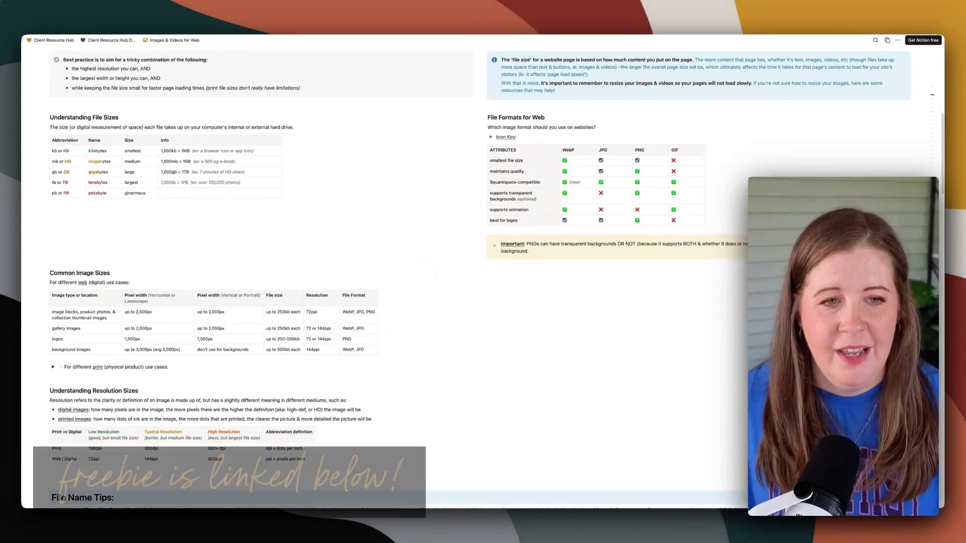
Review the Images & Videos for Web guide, from its file size and image format tables to the video resources.
scroll(425, 267, "up", 8)
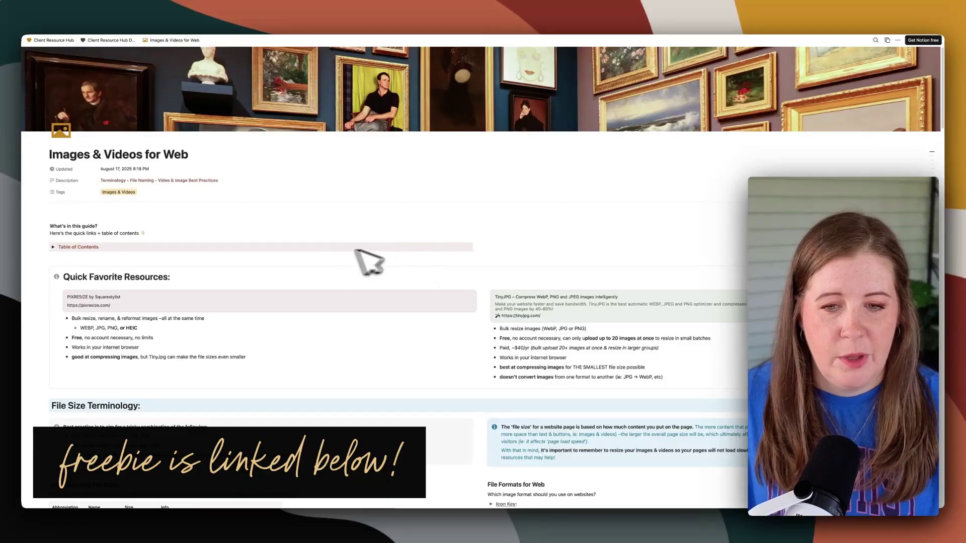
scroll(416, 265, "down", 10)
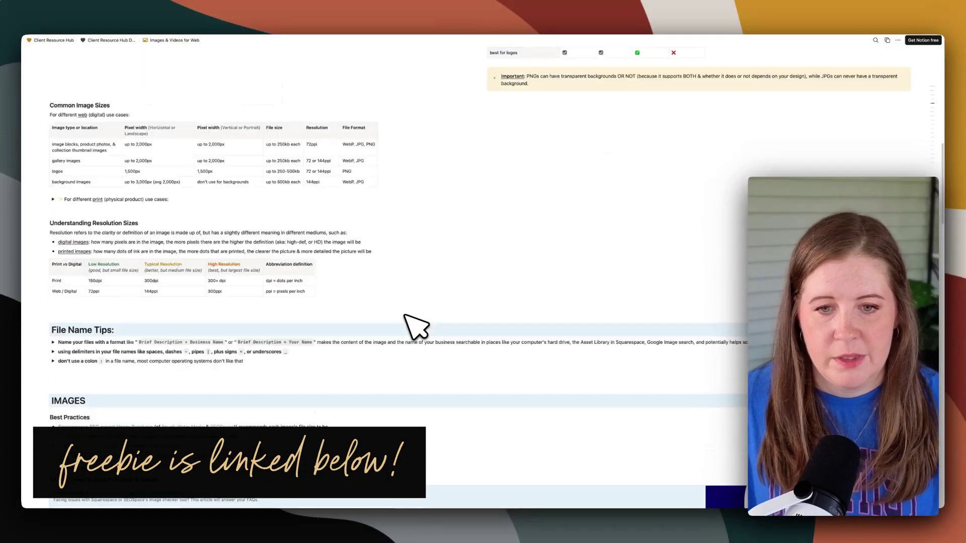
scroll(415, 327, "down", 12)
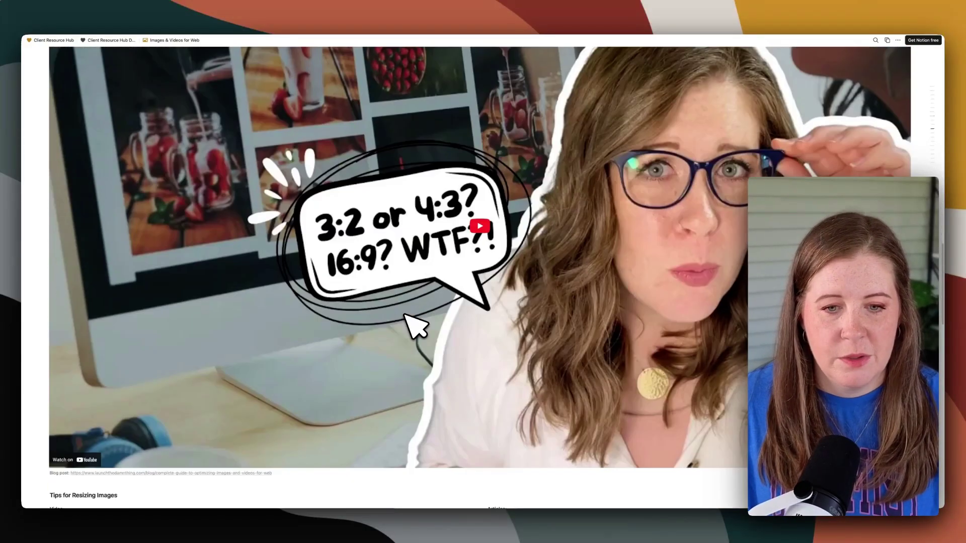
scroll(416, 327, "down", 20)
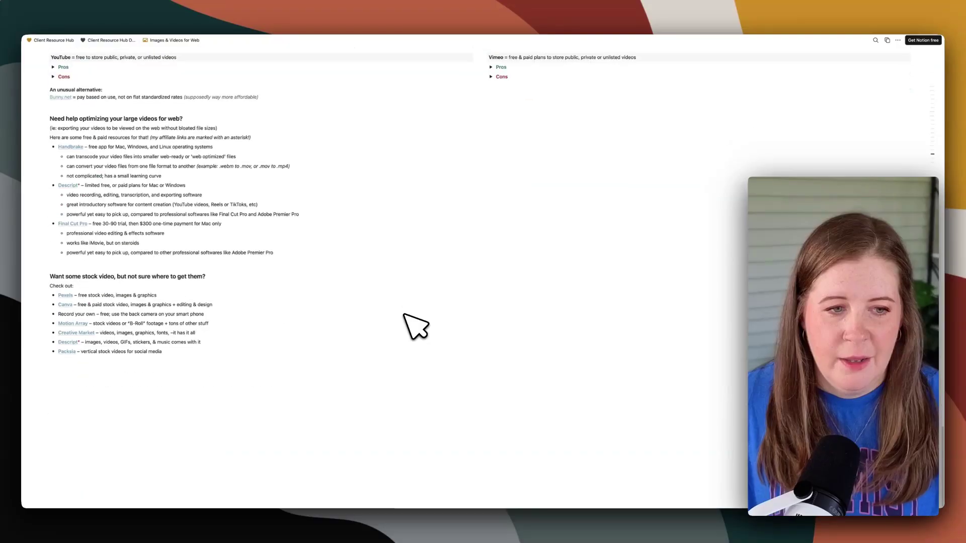
scroll(404, 314, "up", 20)
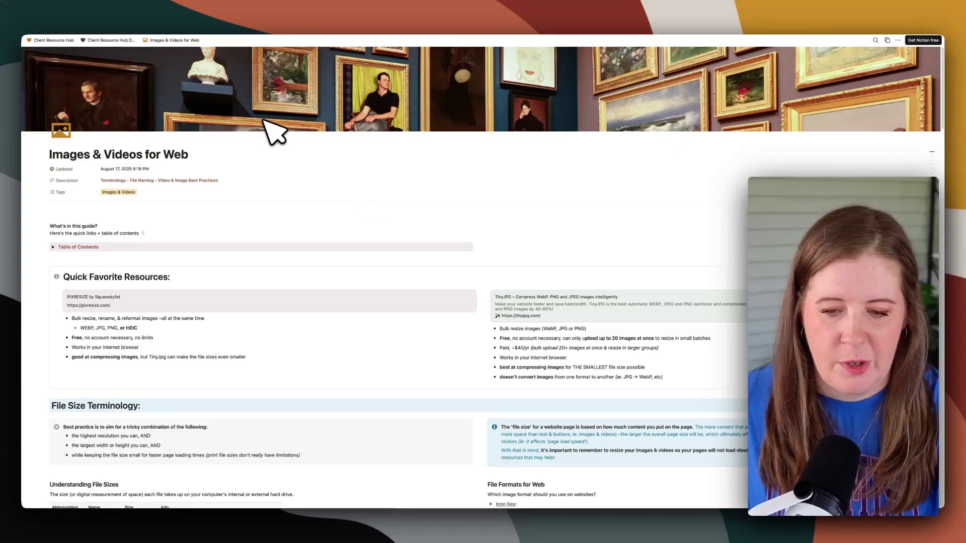
Switch to Pixresize and set the output format to WebP.
key("super+Tab")
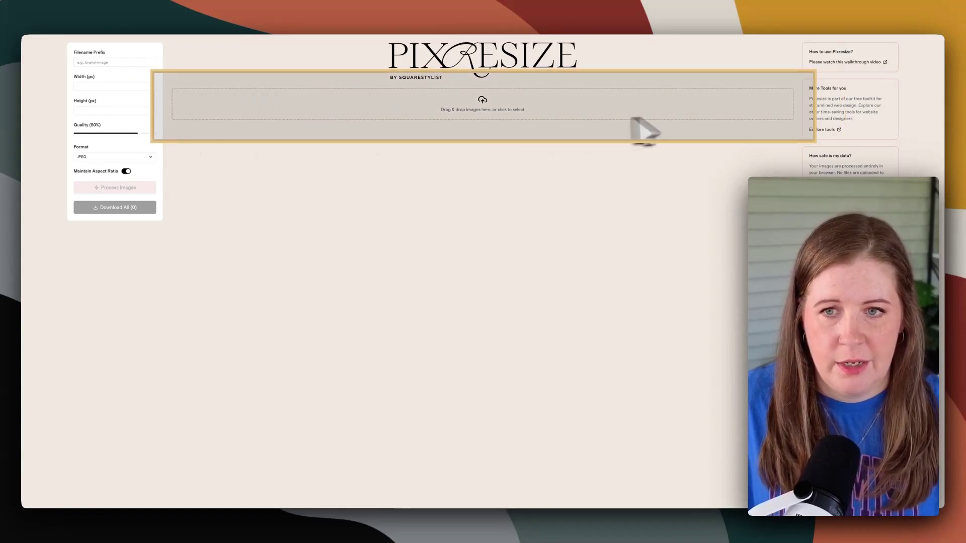
left_click(114, 62)
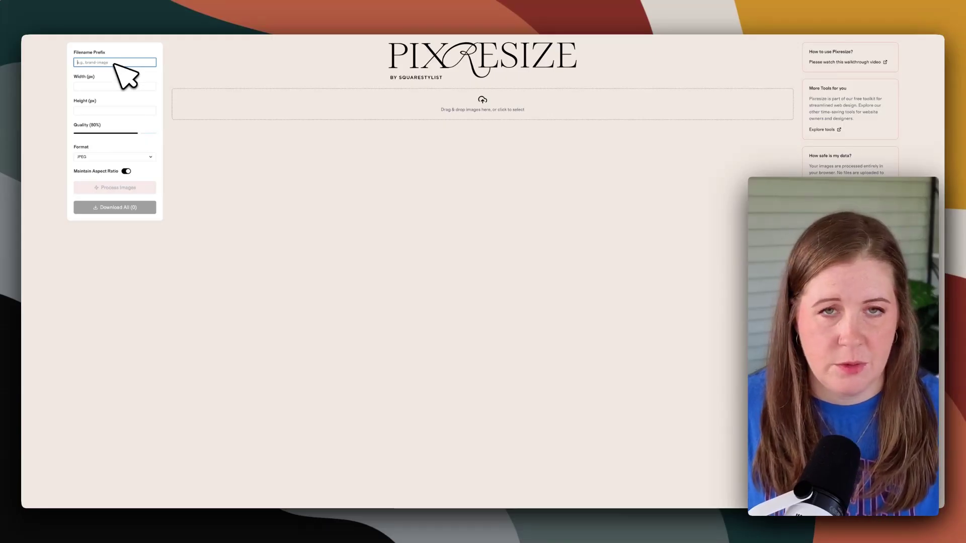
left_click(100, 86)
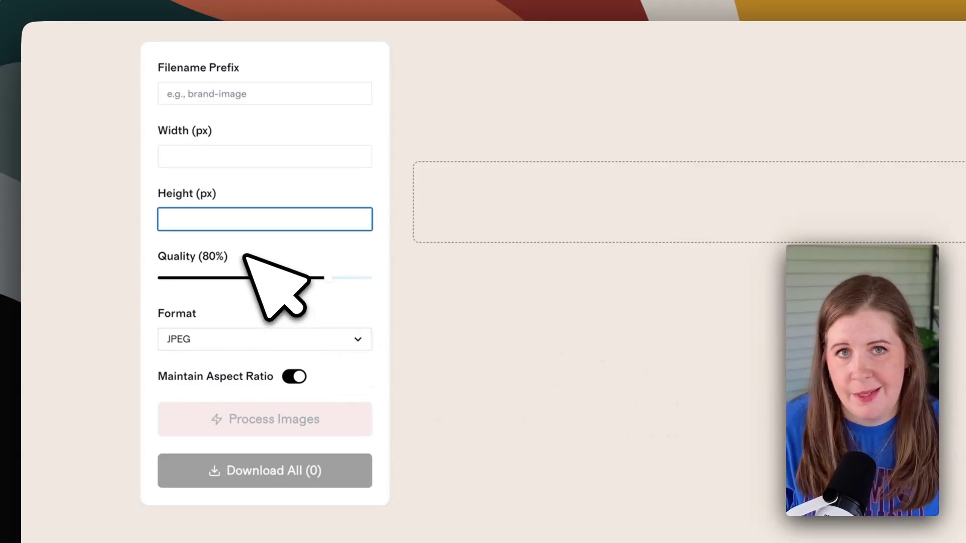
left_click(193, 333)
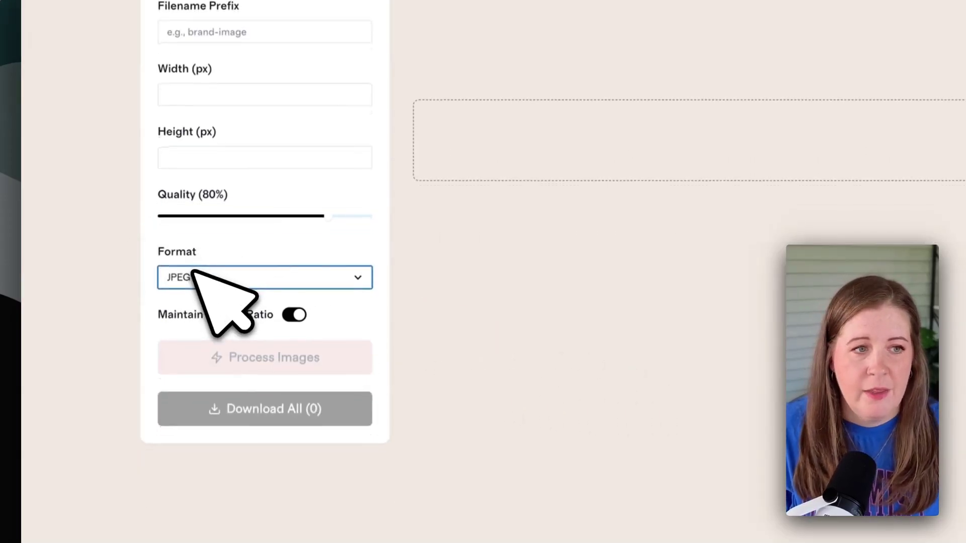
left_click(194, 274)
left_click(216, 309)
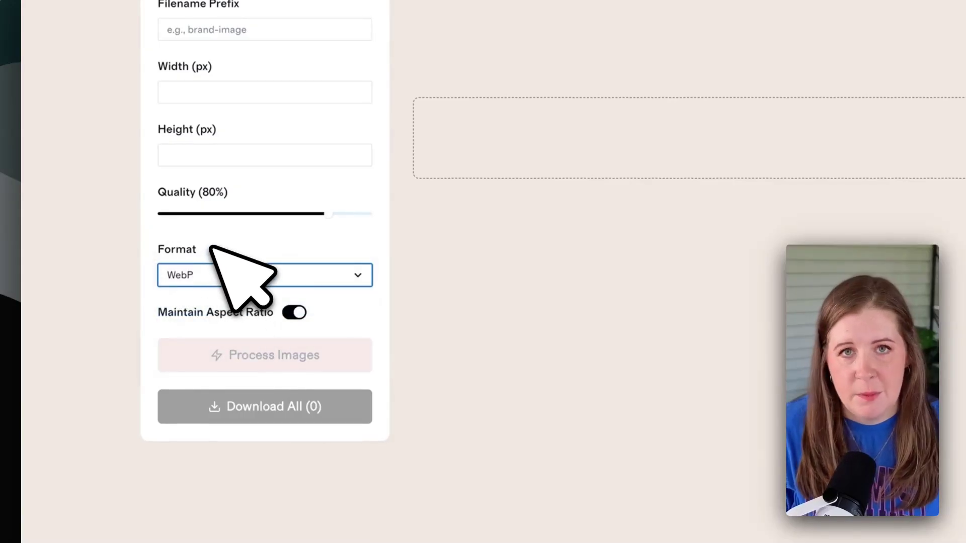
left_click(197, 274)
left_click(184, 274)
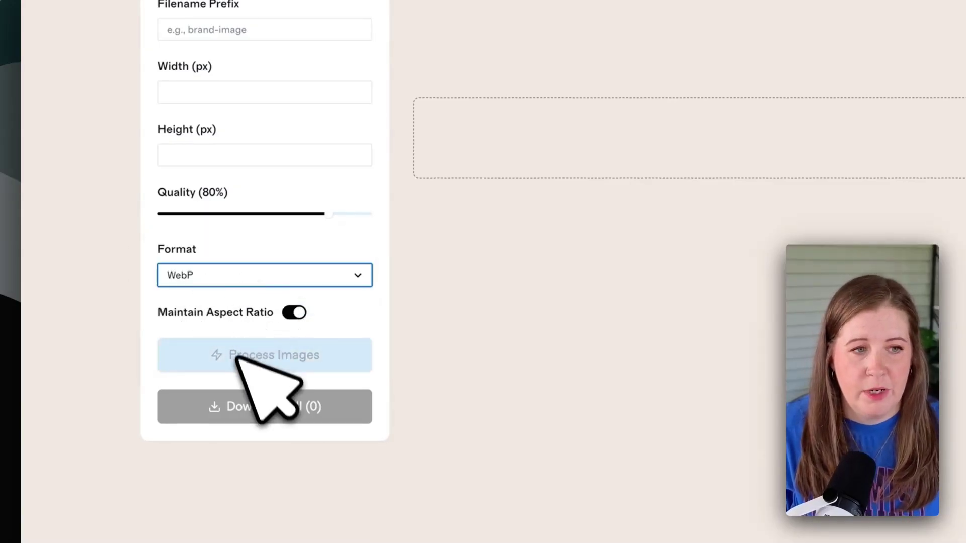
left_click(226, 370)
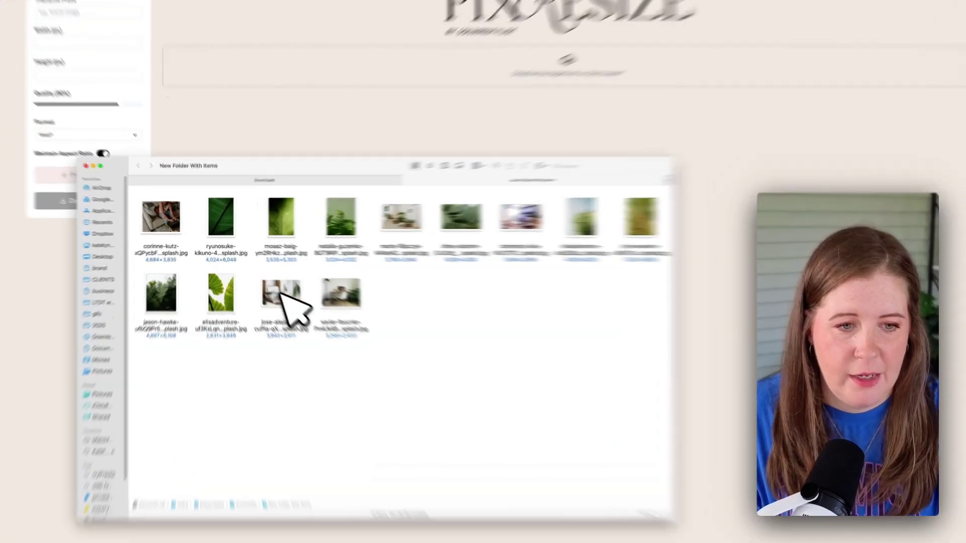
Add the six landscape photos from New Folder With Items to the Pixresize upload area.
left_click(262, 278)
left_click(309, 278, "super")
left_click(490, 229, "super")
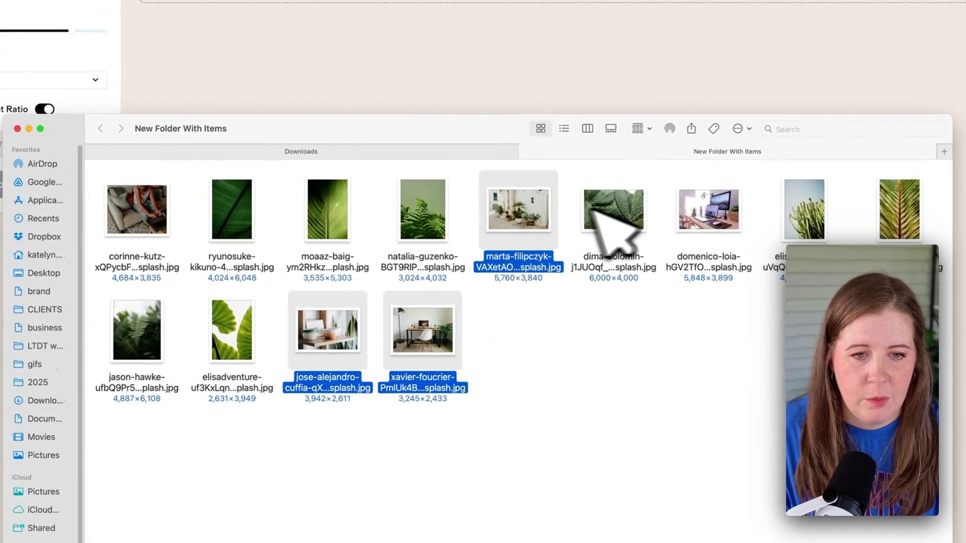
left_click(610, 206, "super")
left_click(710, 222, "super")
left_click(156, 214, "super")
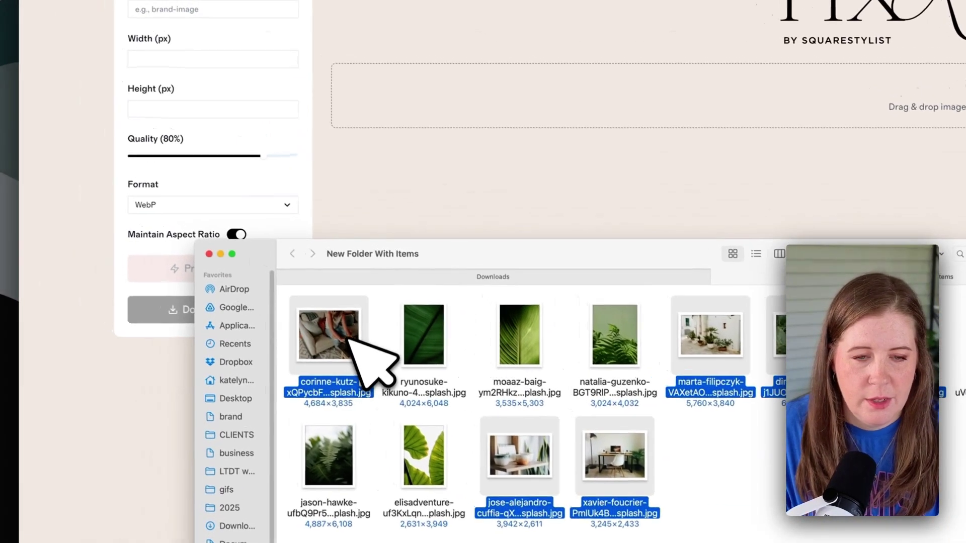
left_click_drag(327, 318, 423, 92)
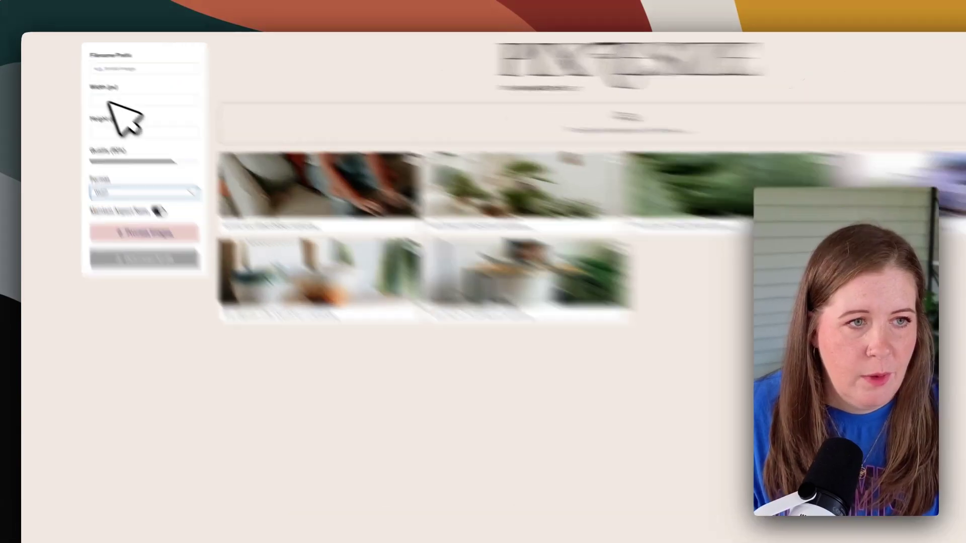
Process the landscape photos at a width of 2000 px and download all the results.
left_click(88, 86)
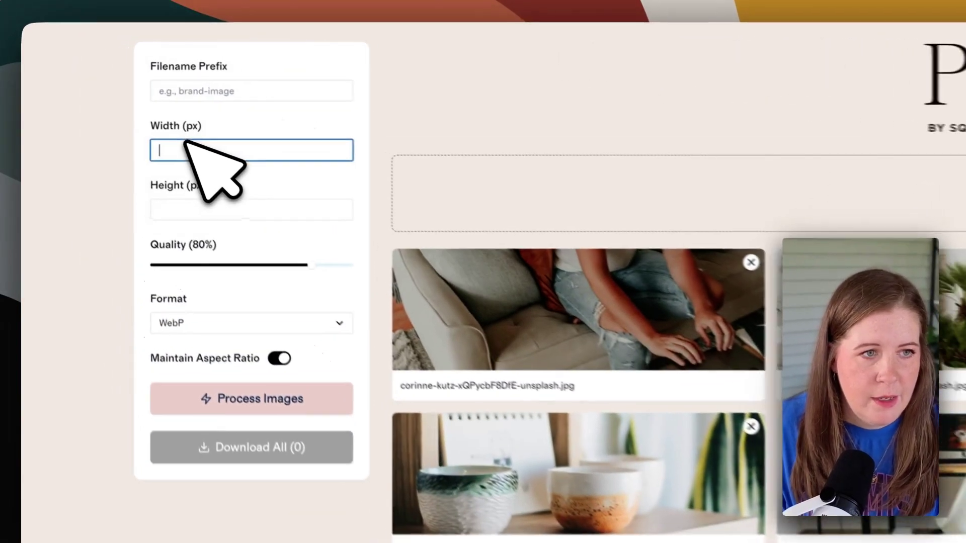
type("2000")
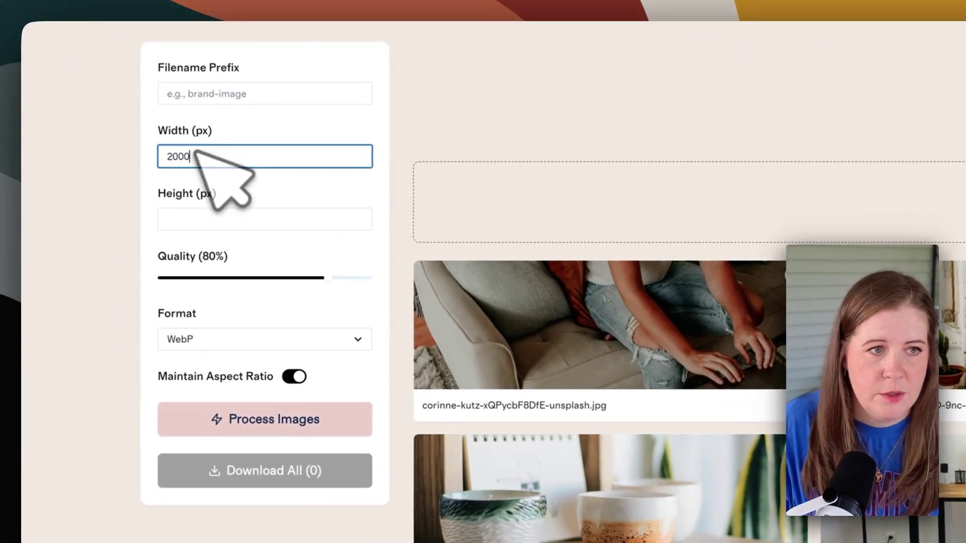
left_click(92, 217)
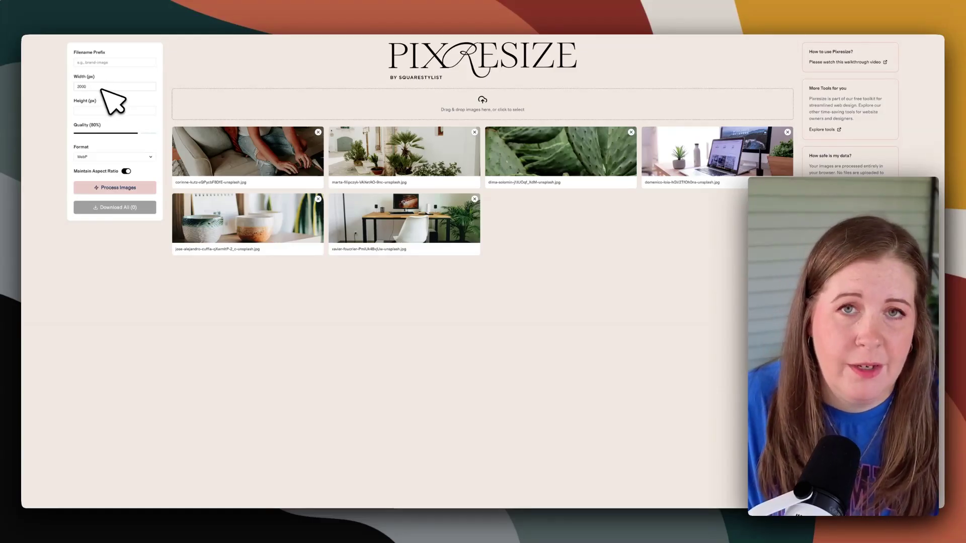
left_click(111, 187)
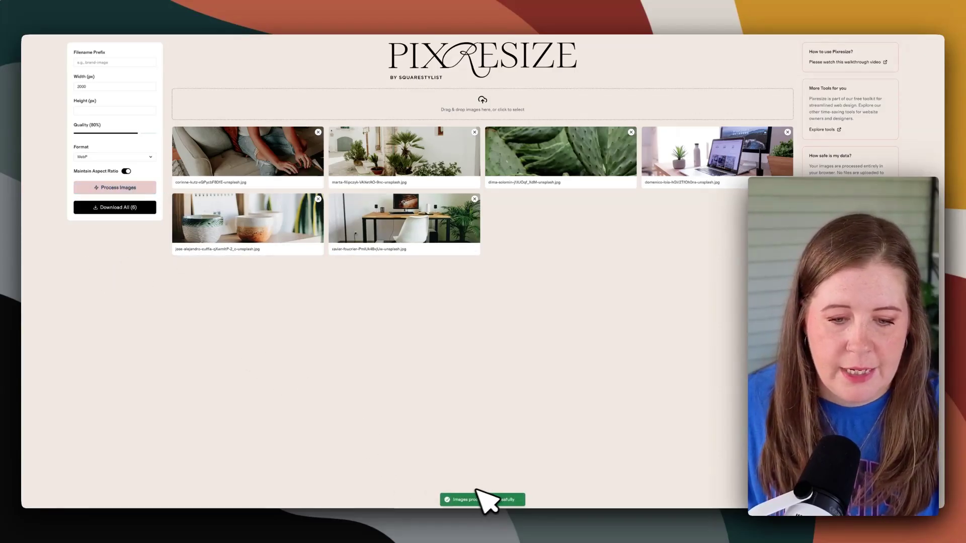
left_click(119, 206)
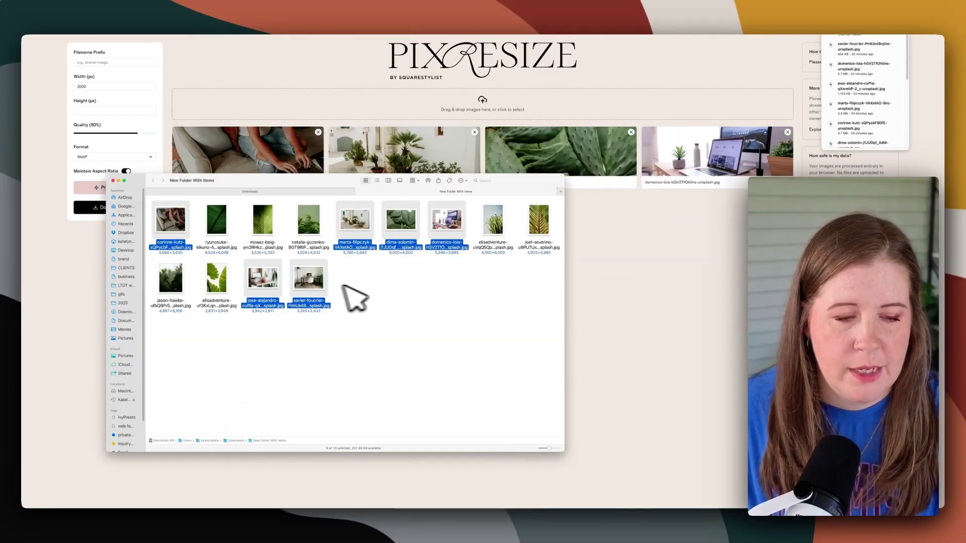
Reload Pixresize to clear the finished batch and upload the seven portrait photos from New Folder With Items.
left_click(216, 222)
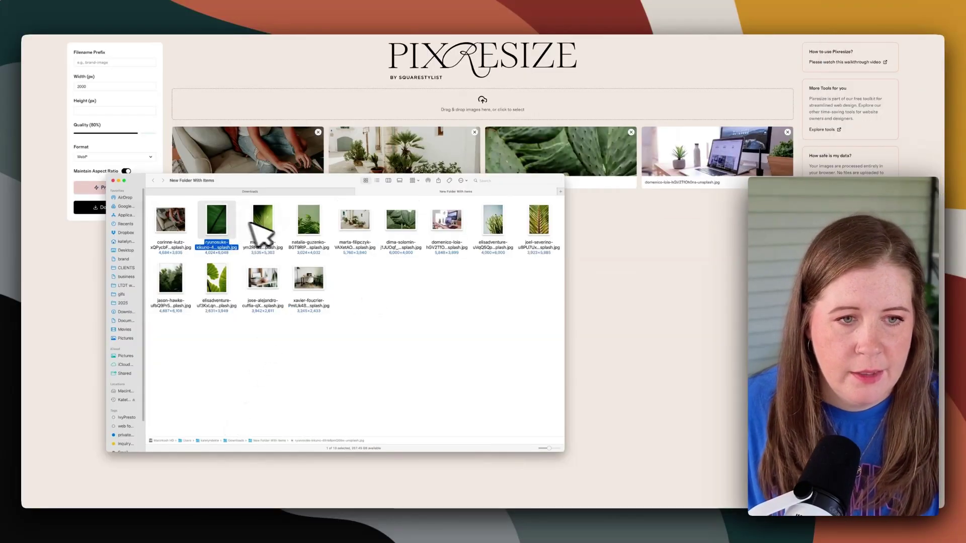
left_click(542, 224, "super")
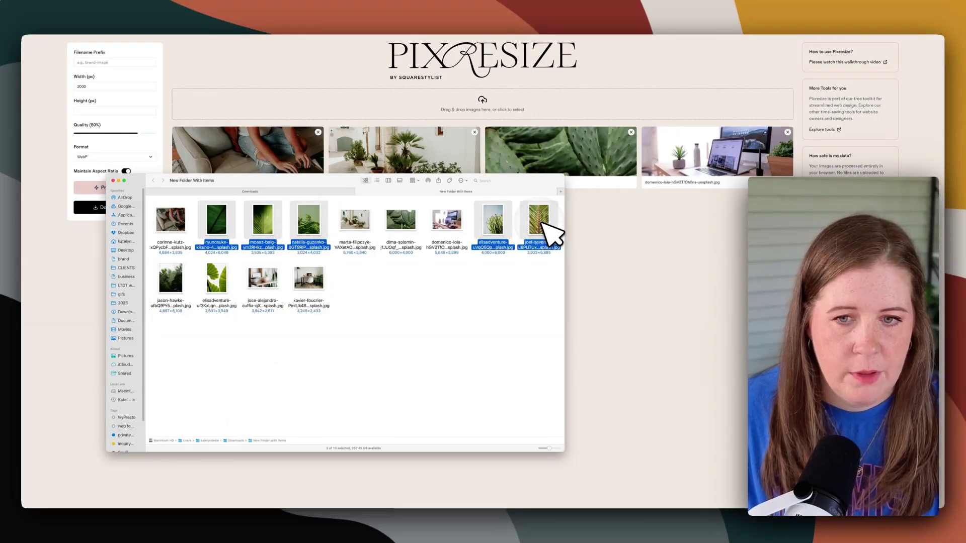
left_click(167, 281, "super")
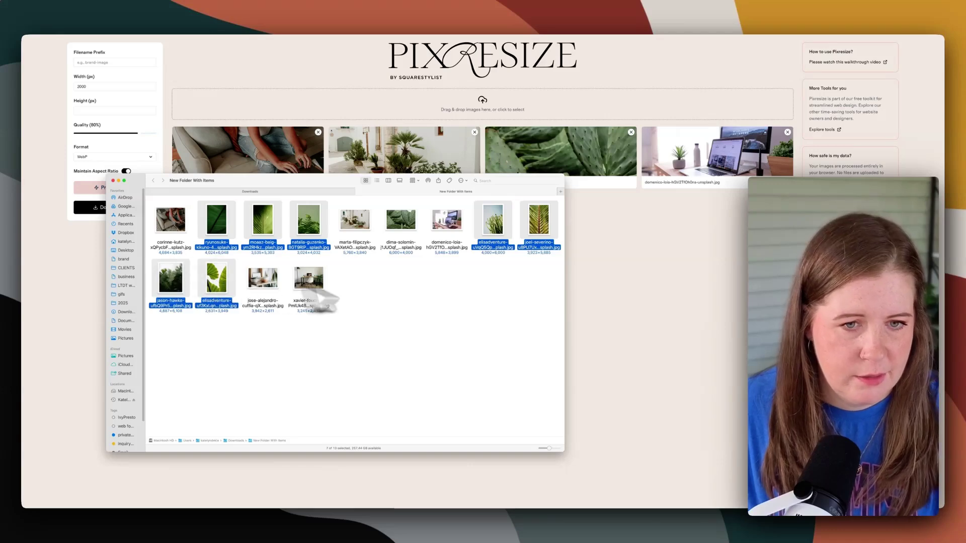
left_click(609, 282)
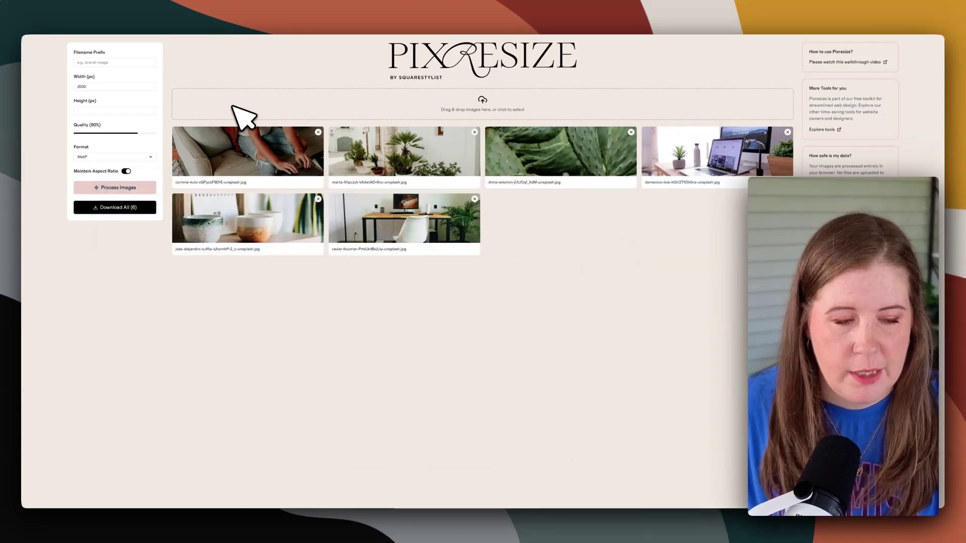
key("super+r")
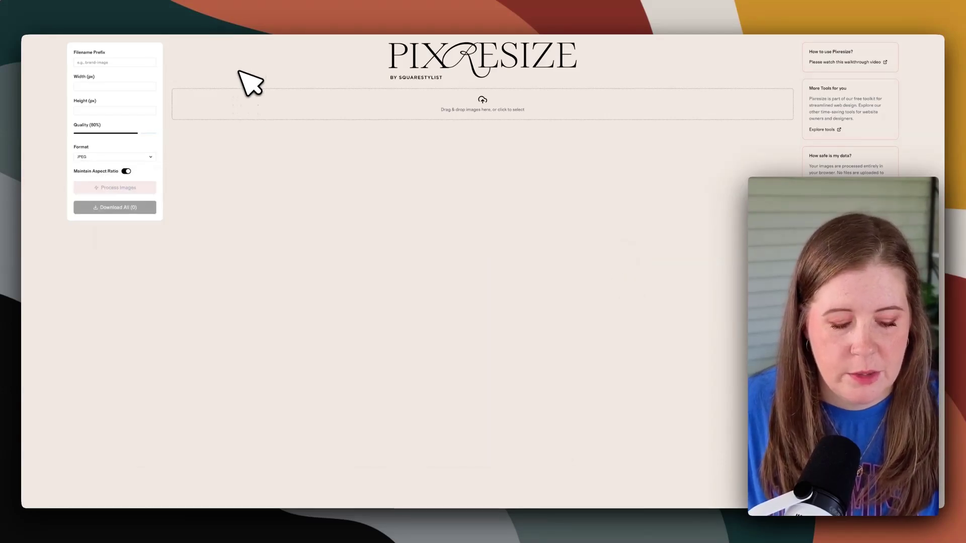
key("ctrl+Up")
left_click(257, 384)
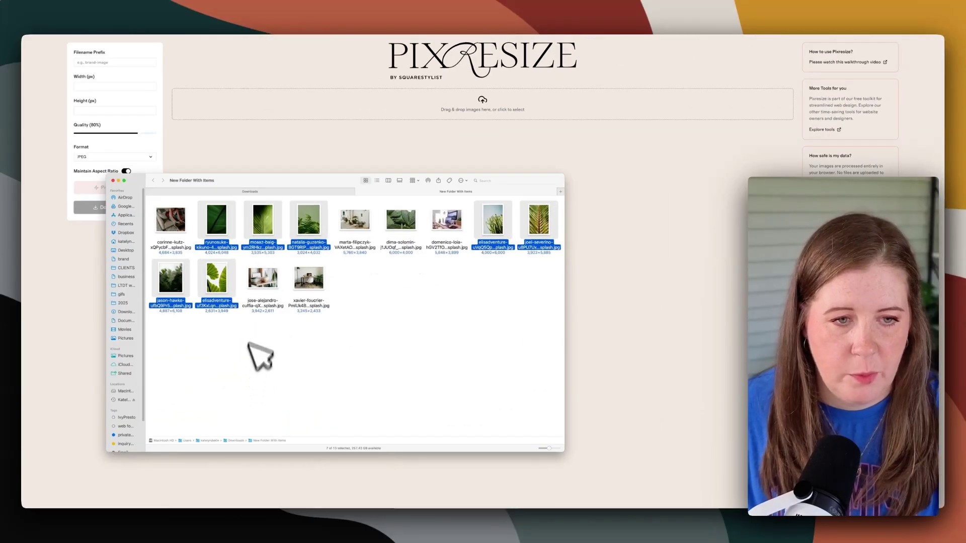
left_click_drag(219, 225, 221, 98)
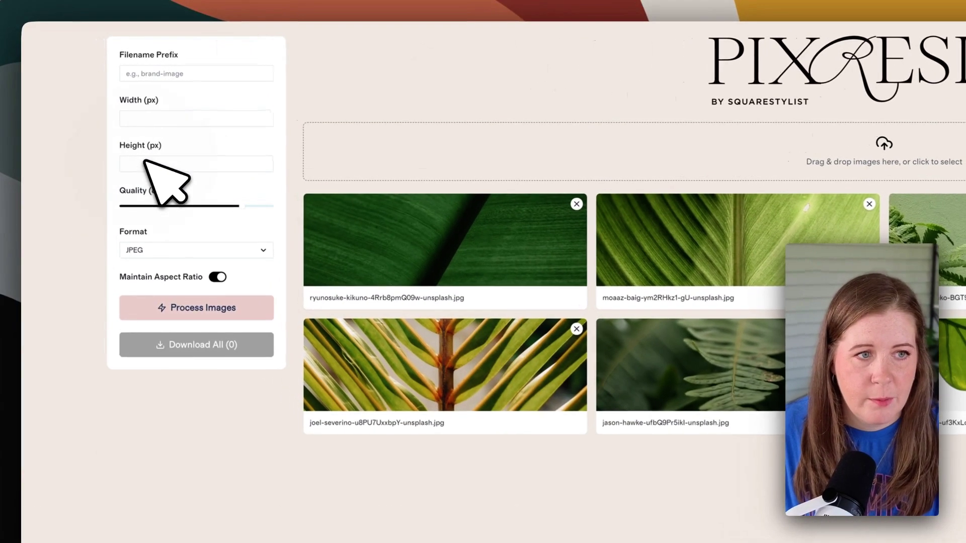
Process the portrait photos at a height of 2000 px in WebP format and download all the results.
left_click(145, 163)
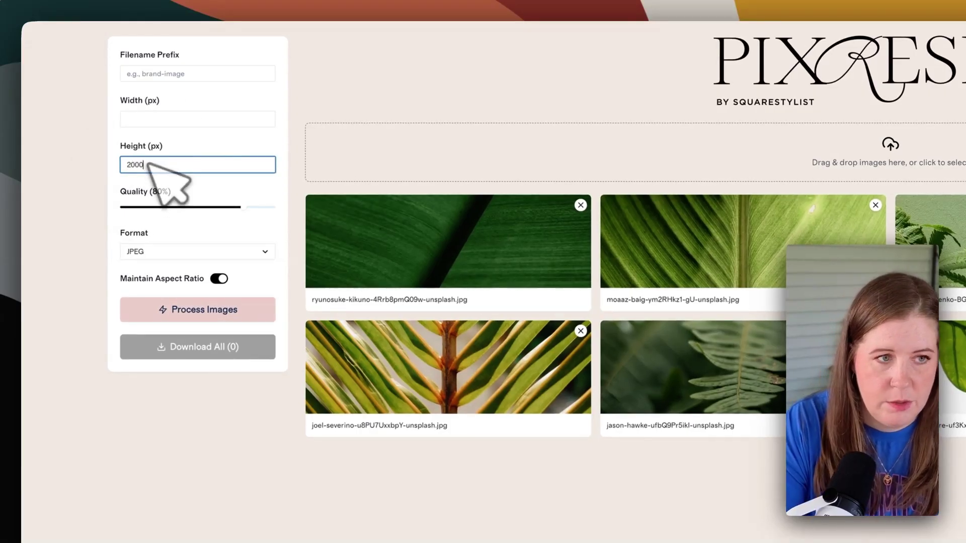
left_click(166, 251)
left_click(156, 276)
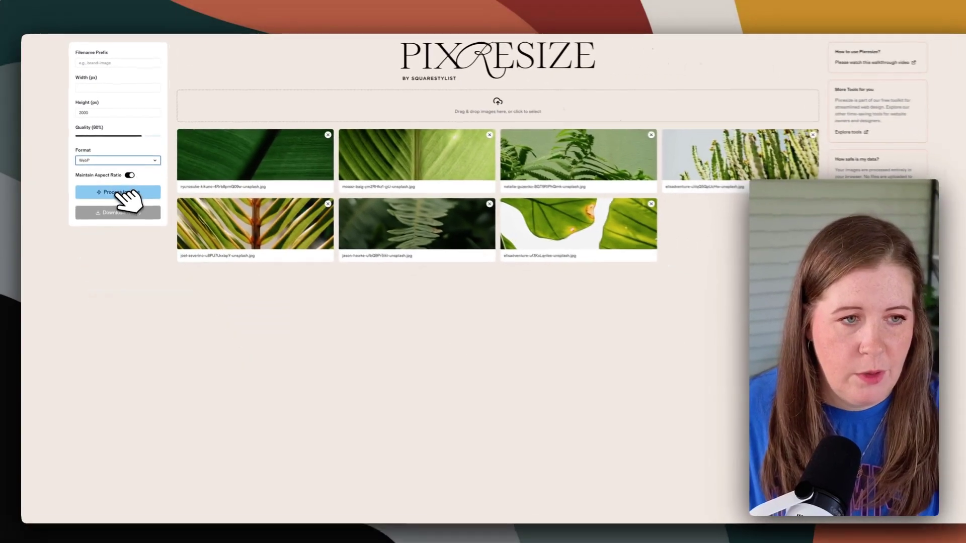
left_click(151, 235)
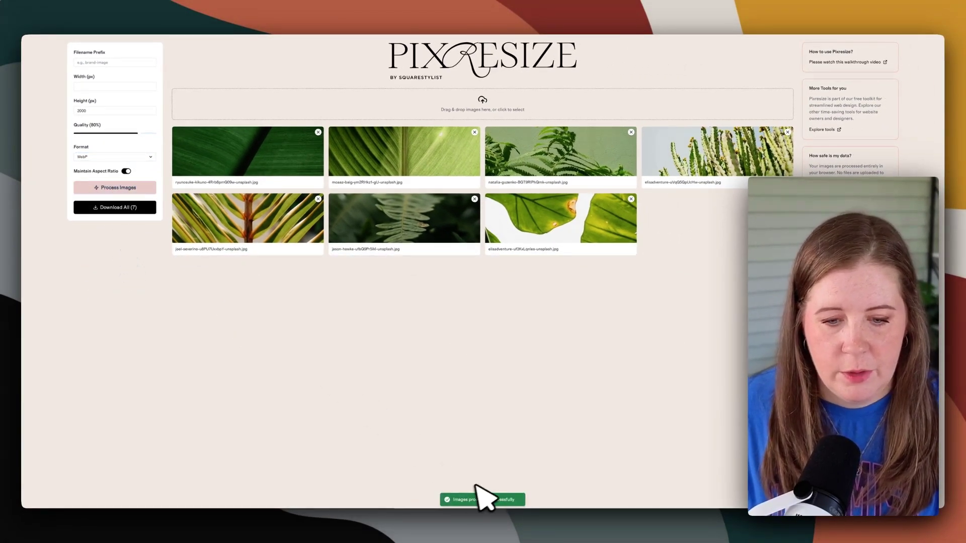
left_click(127, 207)
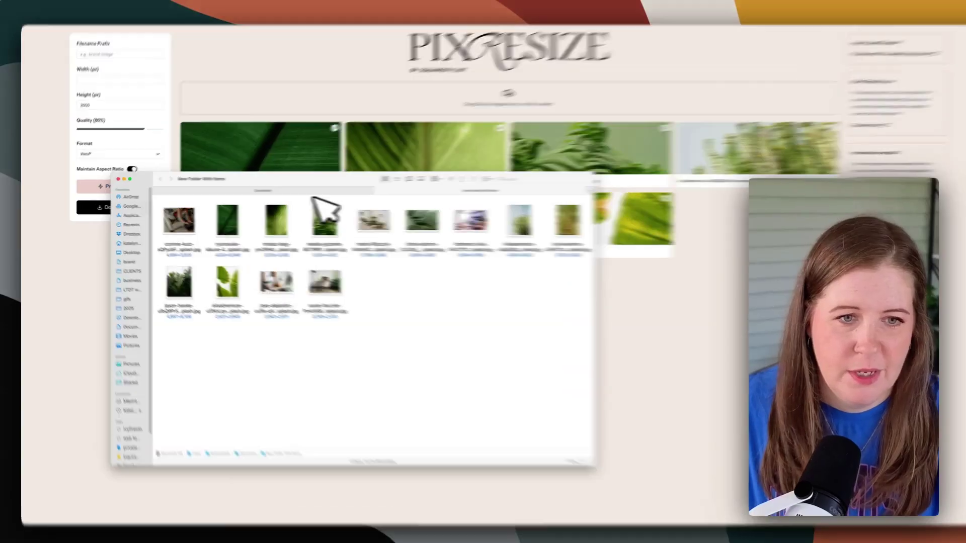
Extract both processed-images zip archives in the Downloads folder and open the processed-images (1) folder.
left_click(290, 192)
left_click(189, 208)
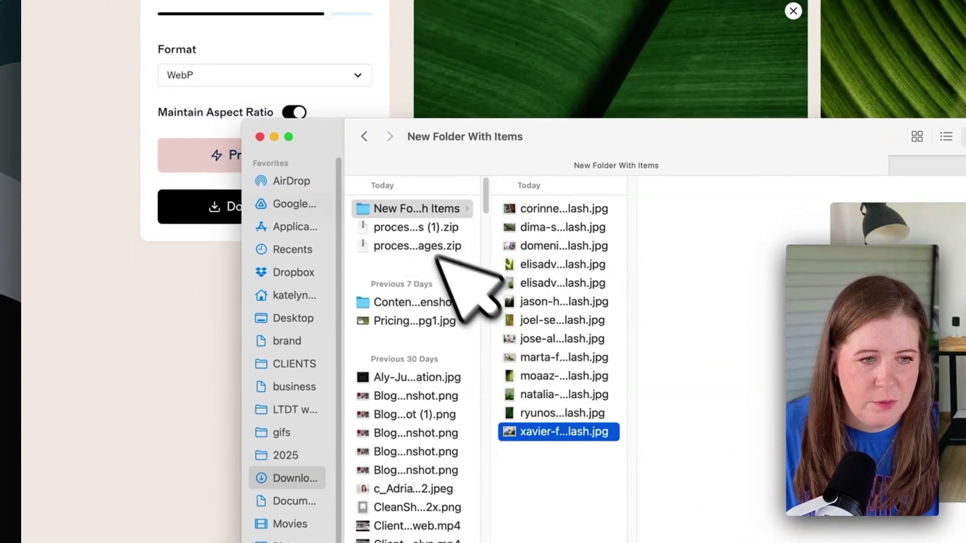
double_click(417, 227)
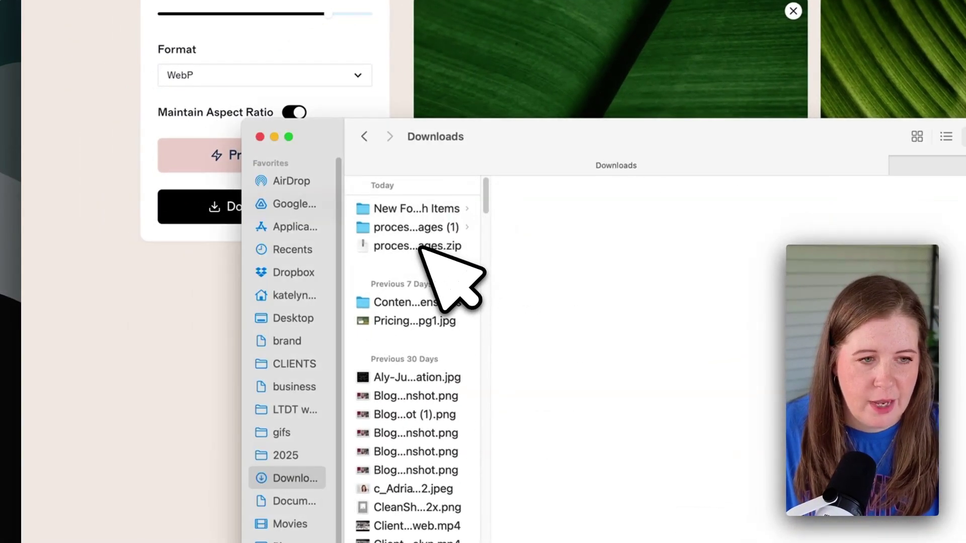
double_click(420, 246)
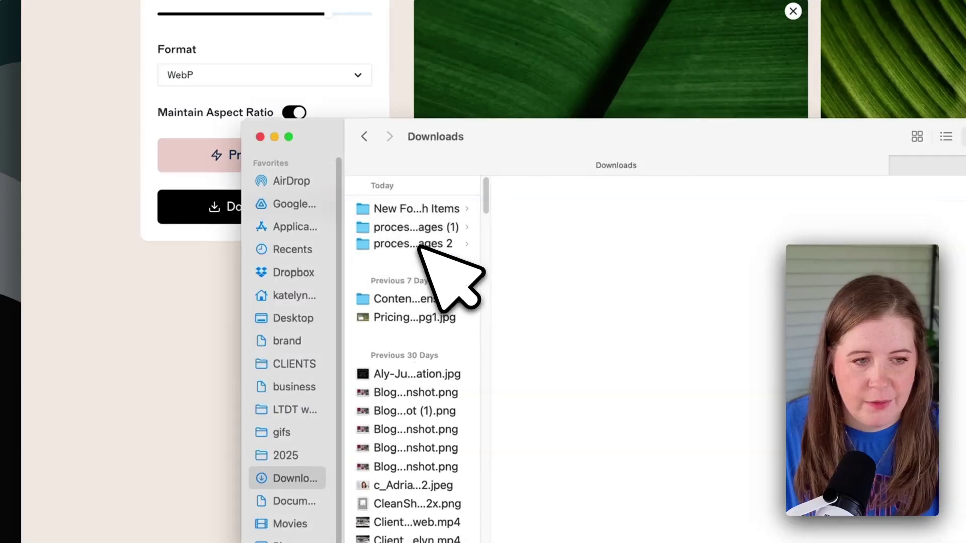
left_click(415, 228)
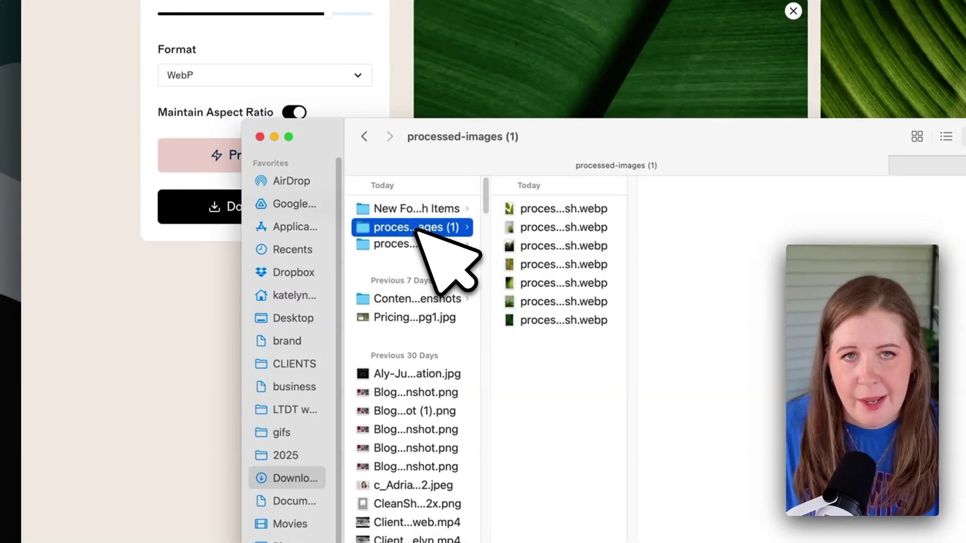
Group all thirteen original JPG photos in New Folder With Items into a new subfolder named originals.
left_click(419, 244)
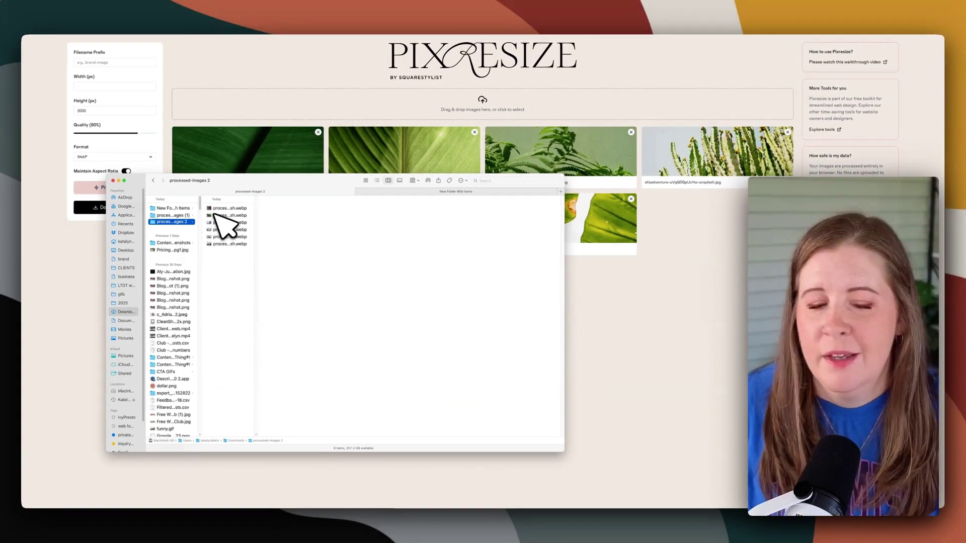
key("Up")
key("Up")
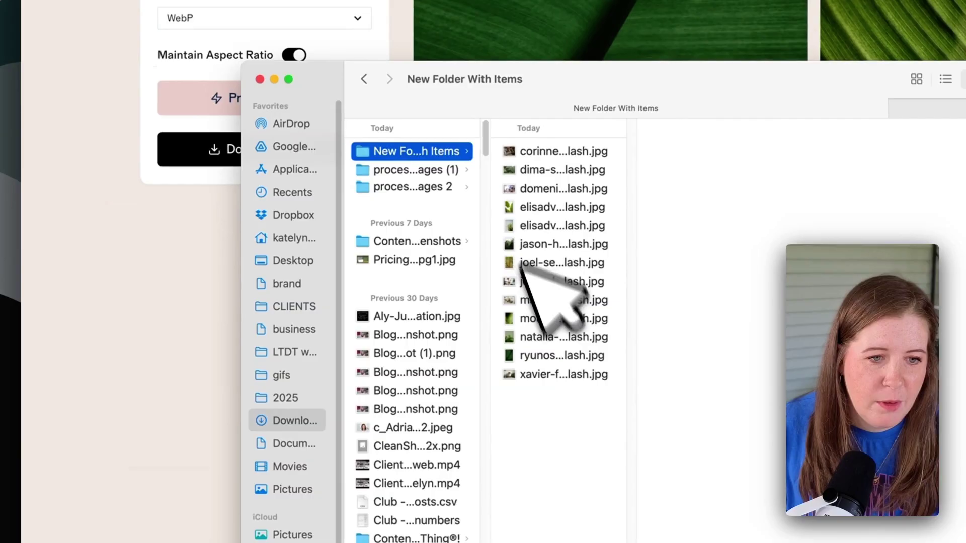
left_click_drag(560, 410, 552, 130)
right_click(550, 162)
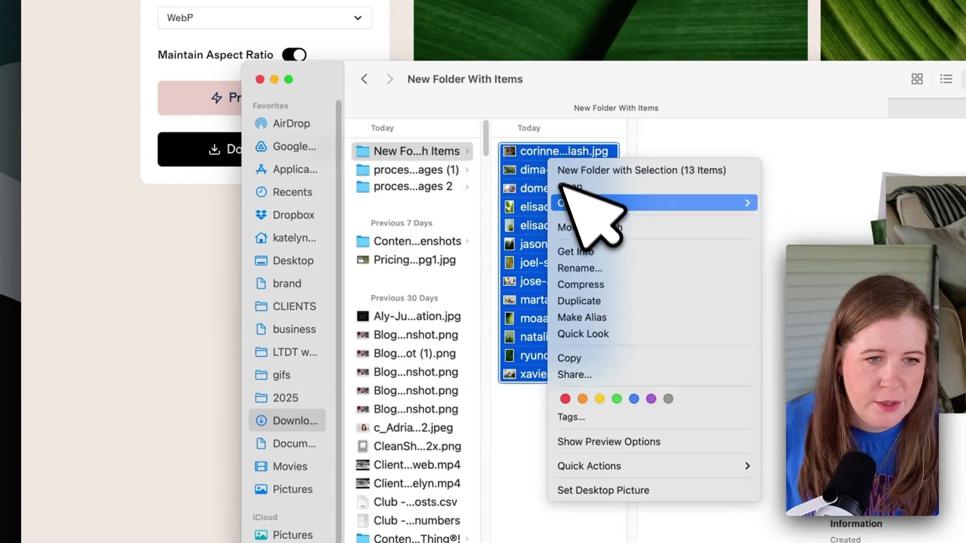
left_click(584, 170)
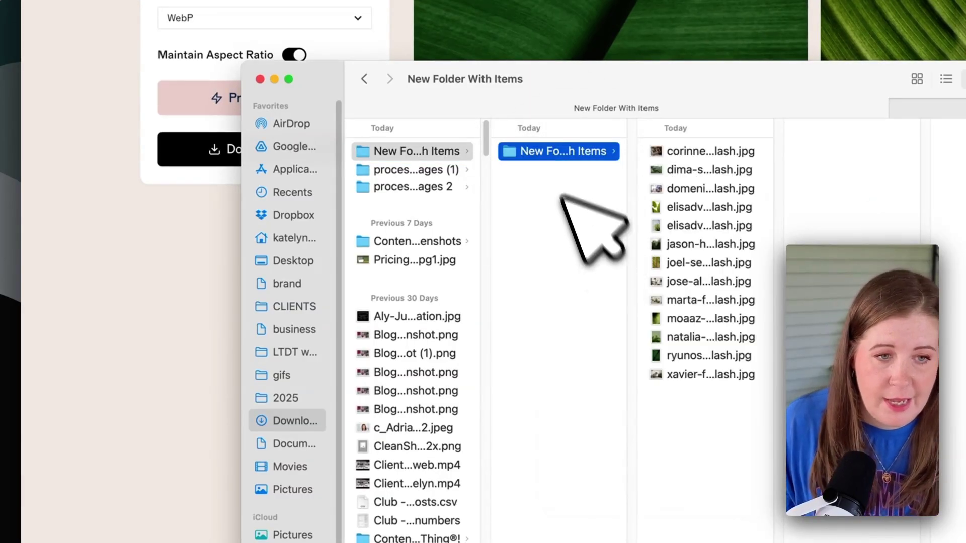
left_click(553, 153)
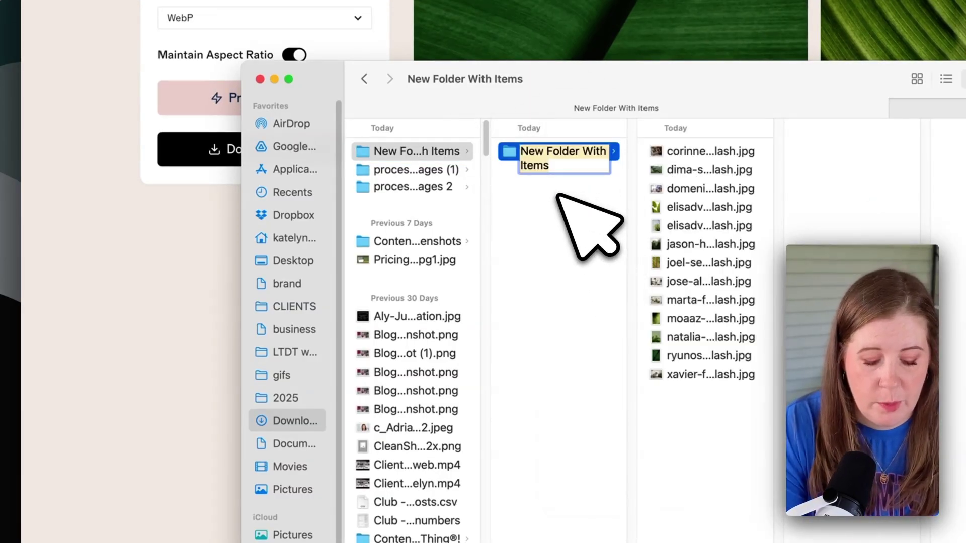
type("originals")
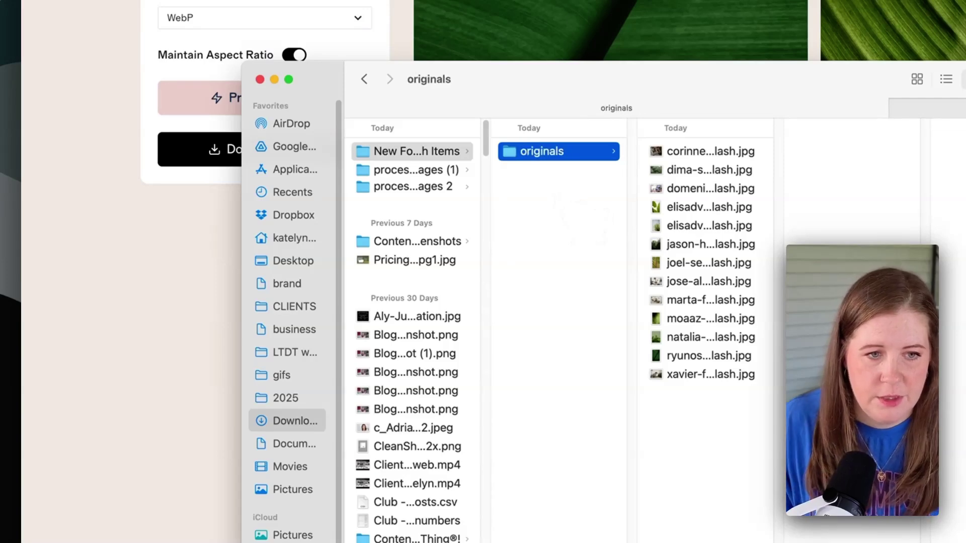
left_click(553, 215)
Move the WebP images from the processed-images (1) and processed-images 2 folders into New Folder With Items.
left_click(416, 169)
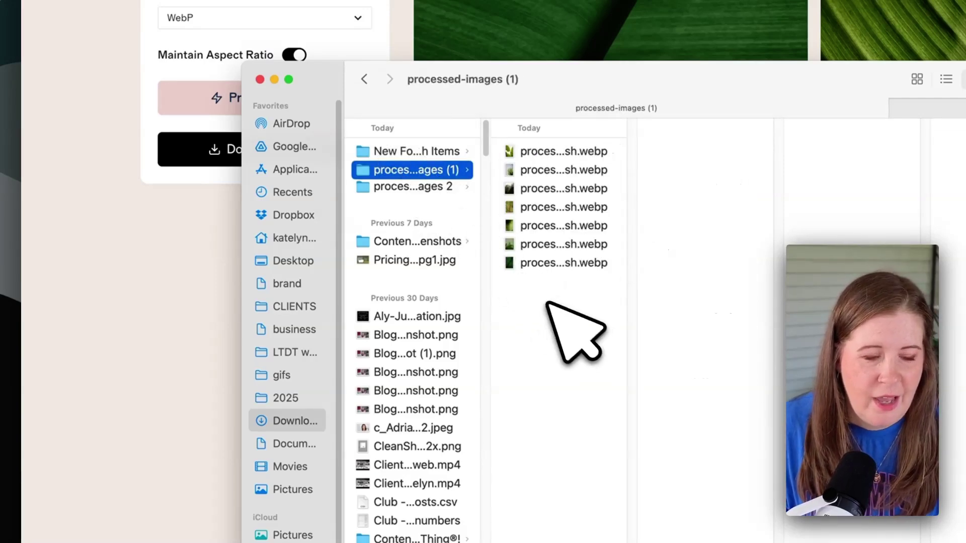
left_click_drag(548, 303, 565, 146)
left_click_drag(578, 184, 430, 150)
left_click(432, 186)
left_click_drag(536, 276, 428, 152)
Delete the emptied processed-images (1) and processed-images 2 folders from Downloads.
left_click(429, 171)
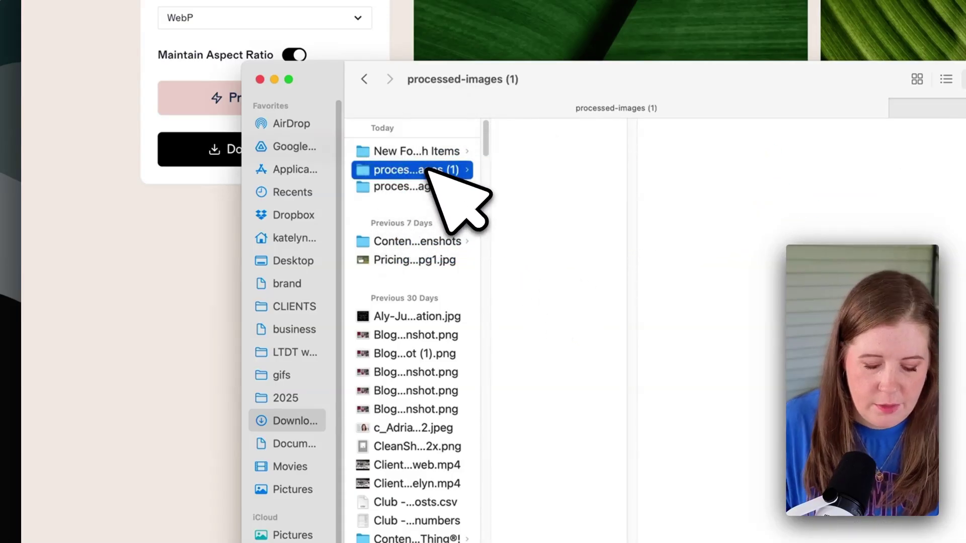
key("super+BackSpace")
key("super+BackSpace")
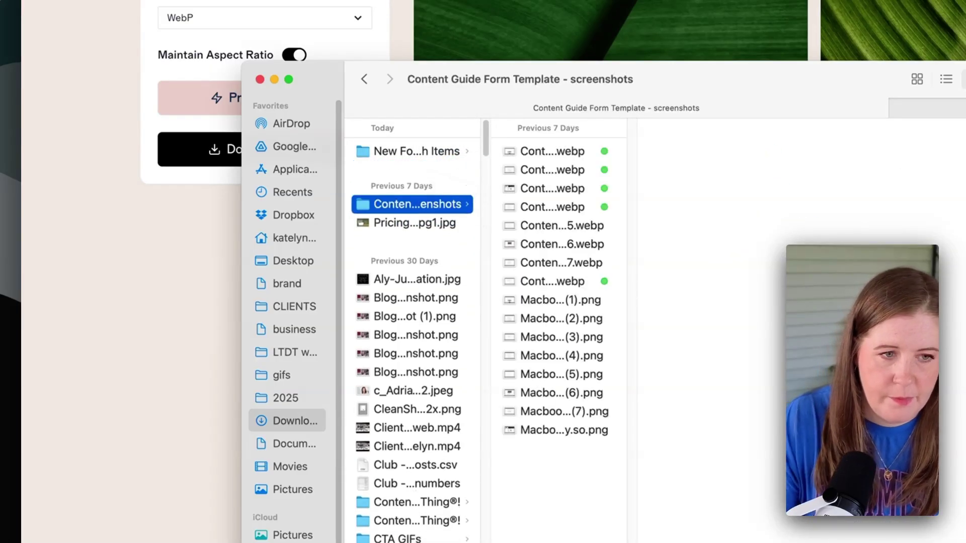
Open New Folder With Items and show its contents in list view.
left_click(423, 152)
key("super+1")
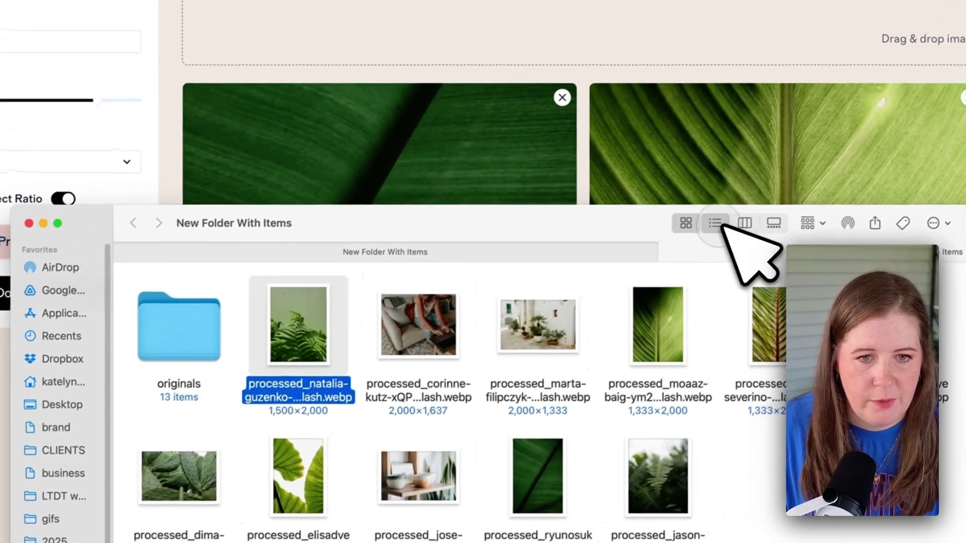
left_click(945, 64)
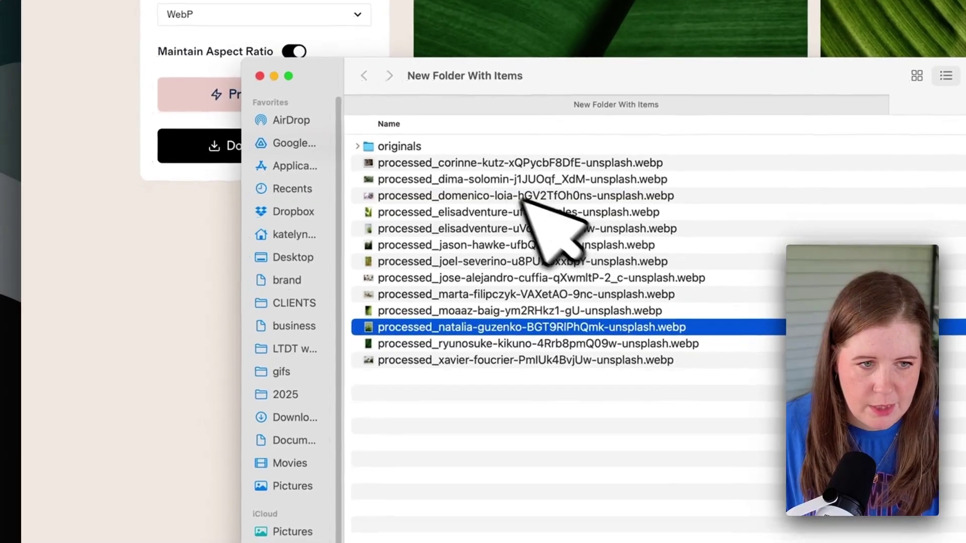
Batch rename all thirteen WebP files in New Folder With Items, replacing the text "processed_" with nothing.
left_click(329, 251)
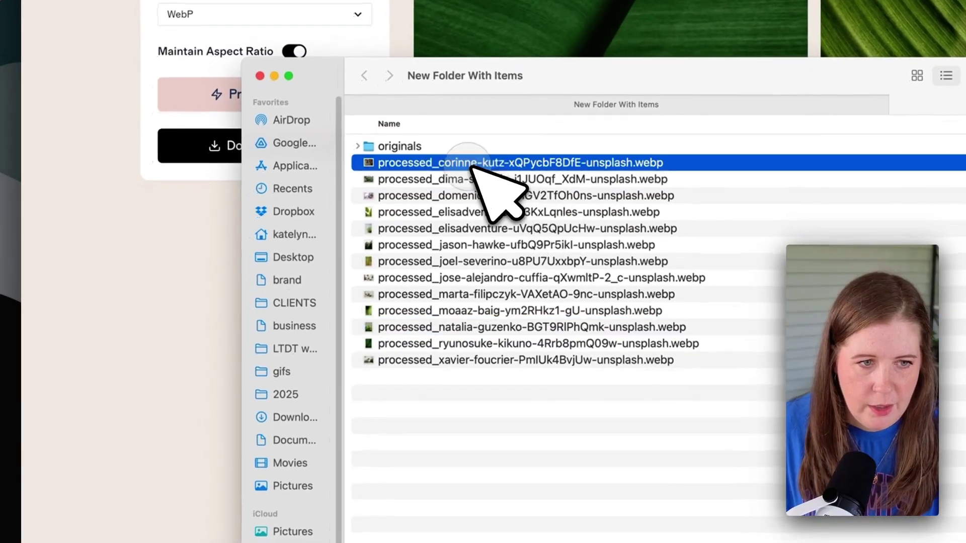
left_click(468, 360, "shift")
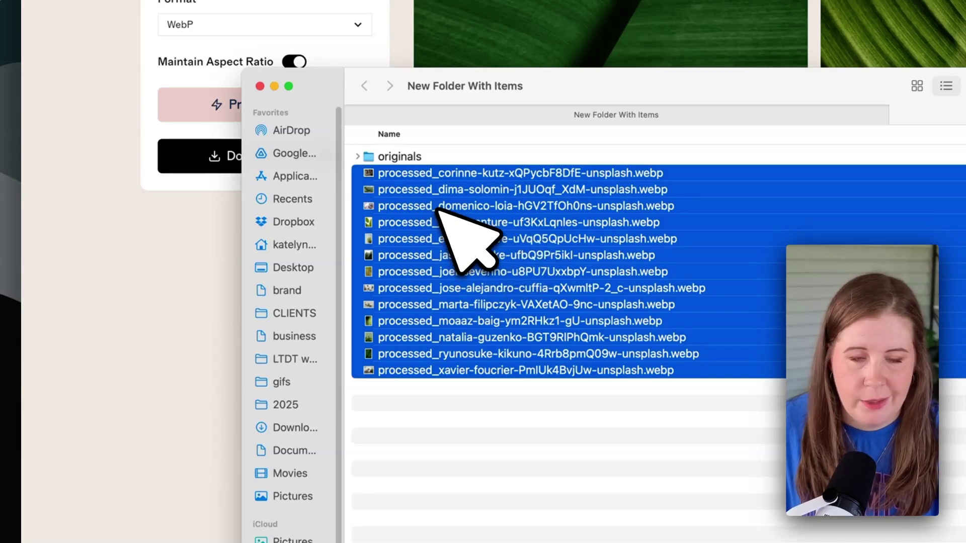
right_click(452, 192)
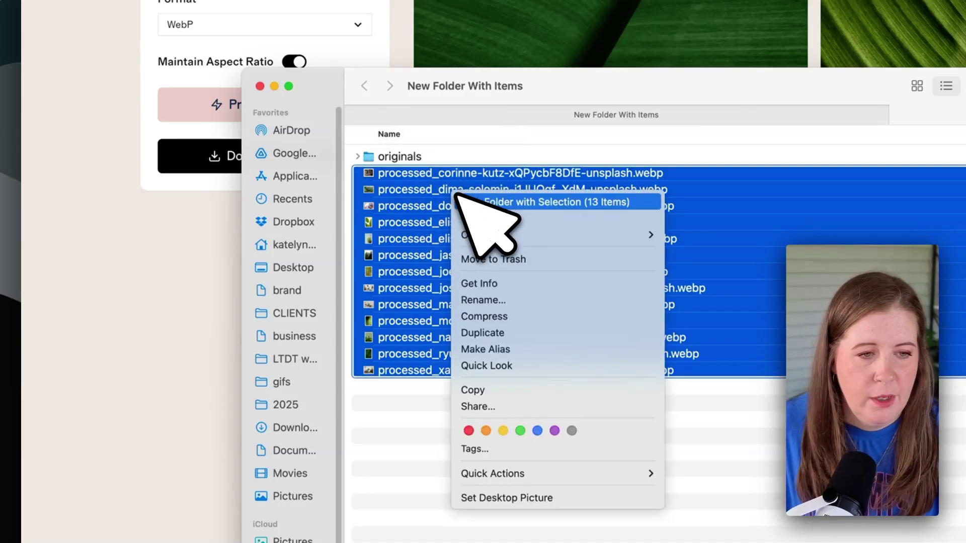
left_click(498, 301)
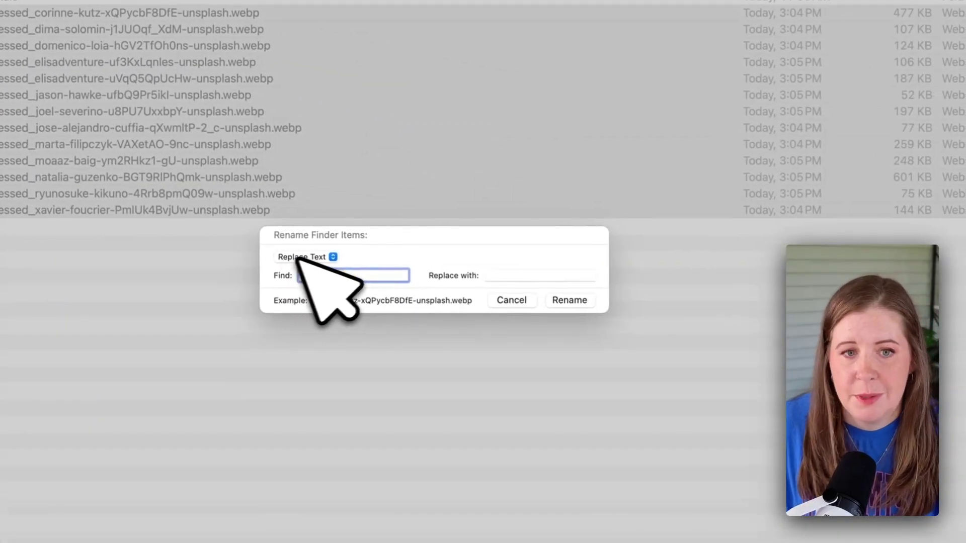
type("processed")
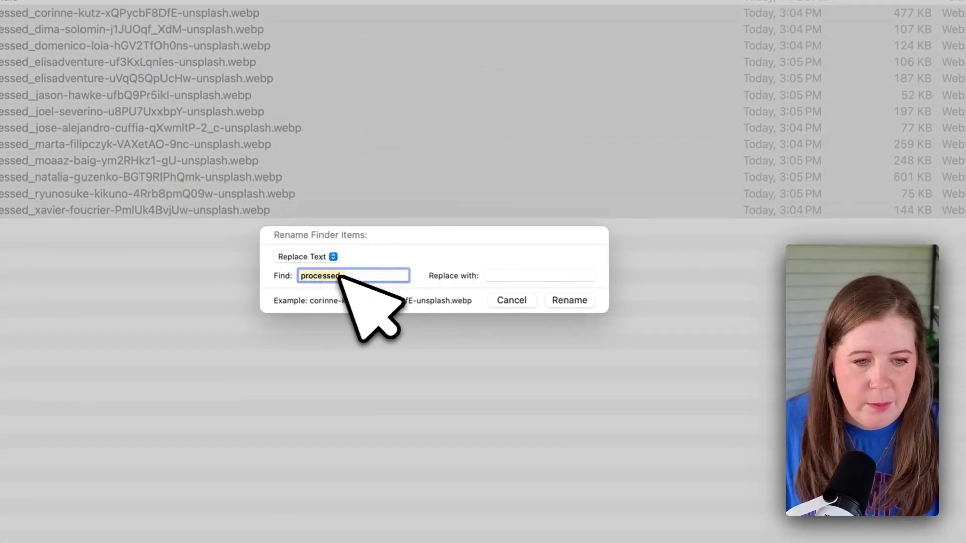
type("_")
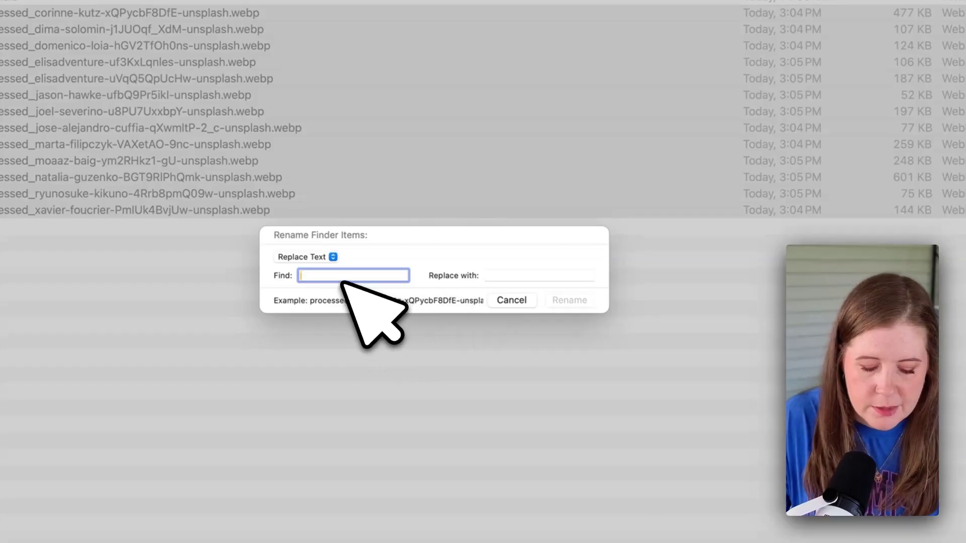
type("rocessed_")
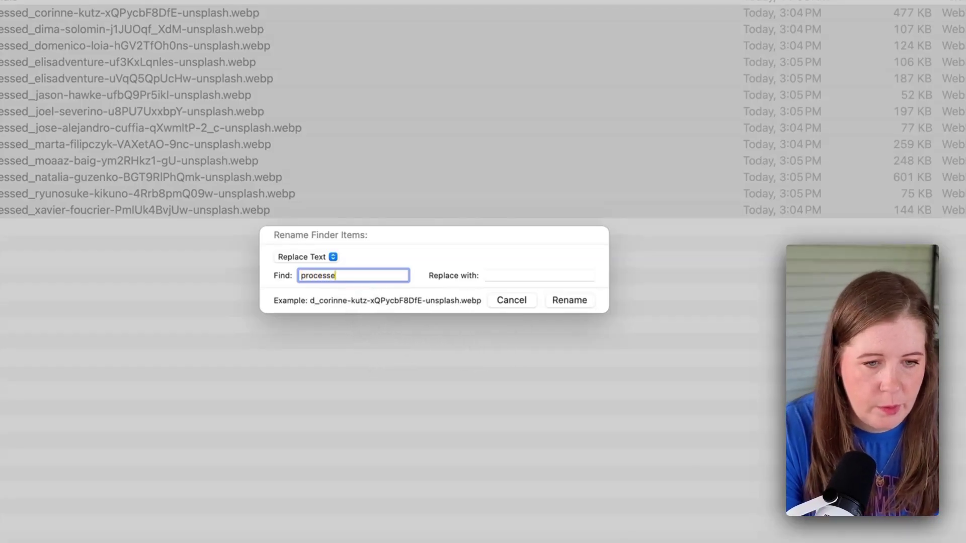
left_click(489, 275)
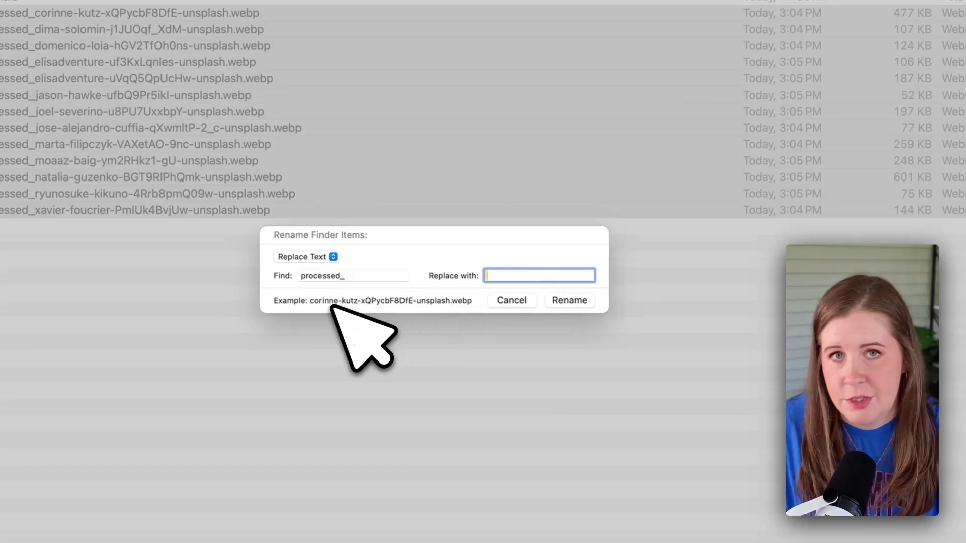
left_click(565, 302)
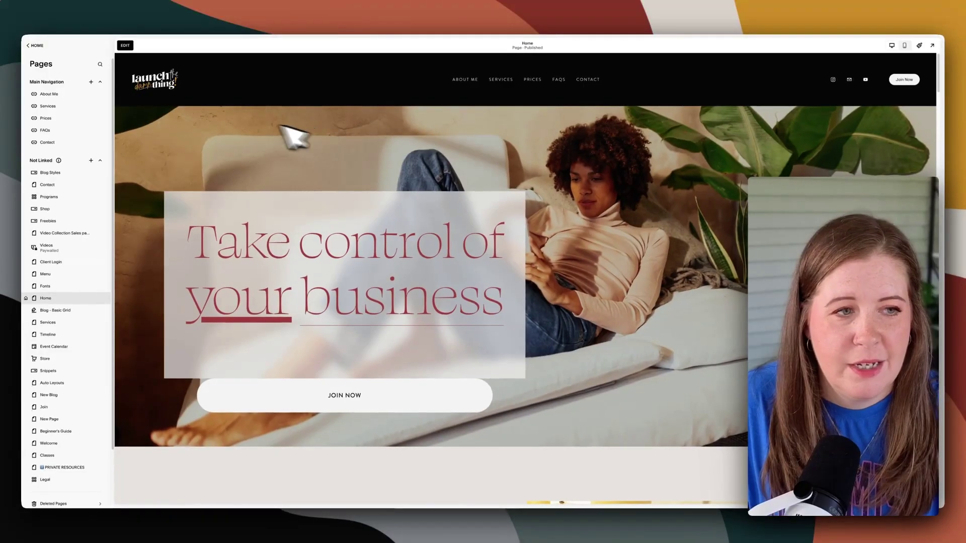
In Squarespace, create a folder named My stock images in the Asset Library and open it.
left_click(36, 46)
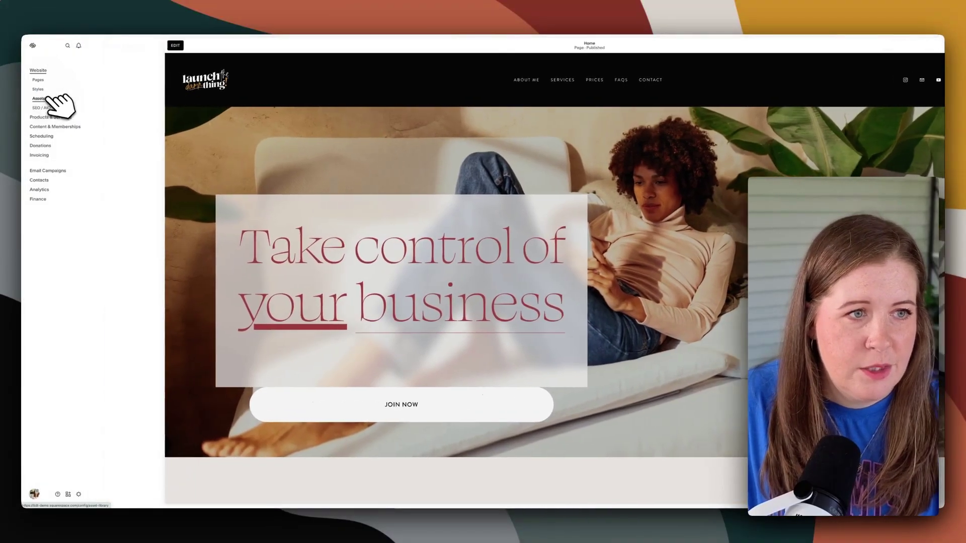
left_click(49, 97)
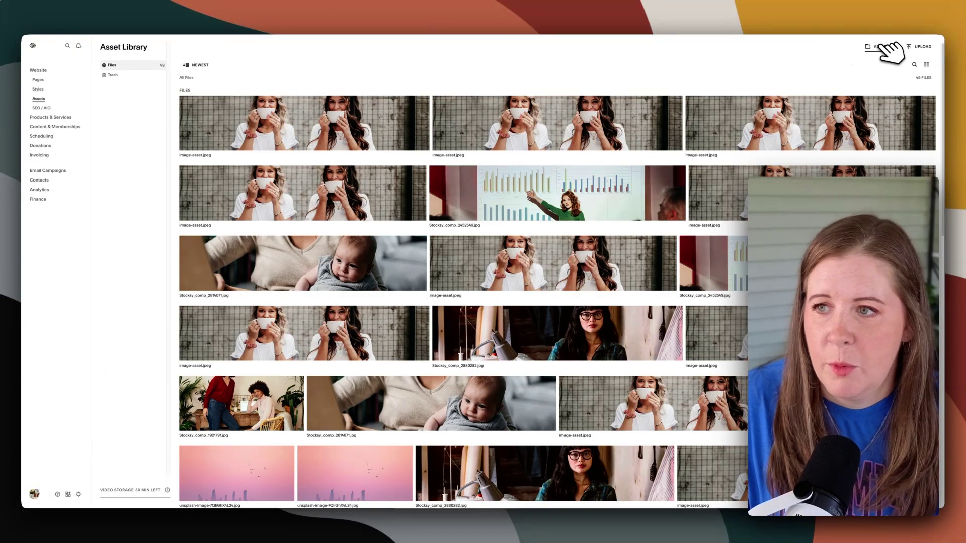
left_click(882, 46)
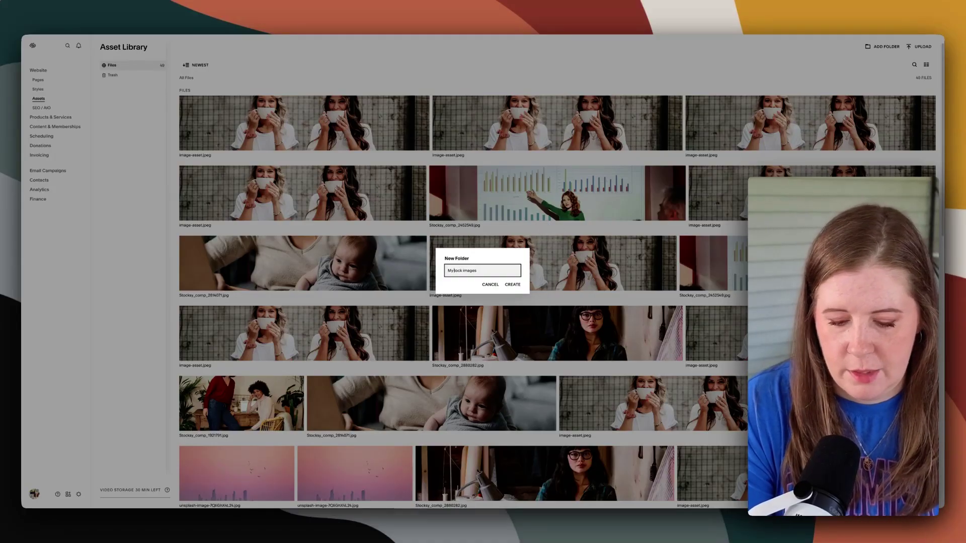
key("Return")
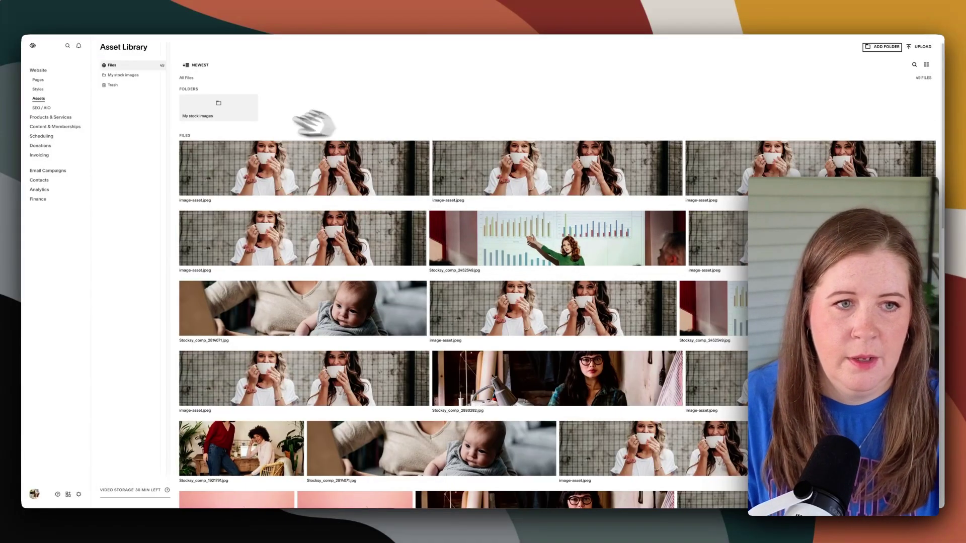
left_click(255, 115)
Upload the thirteen renamed WebP files from the Finder window into the My stock images folder.
key("ctrl+Up")
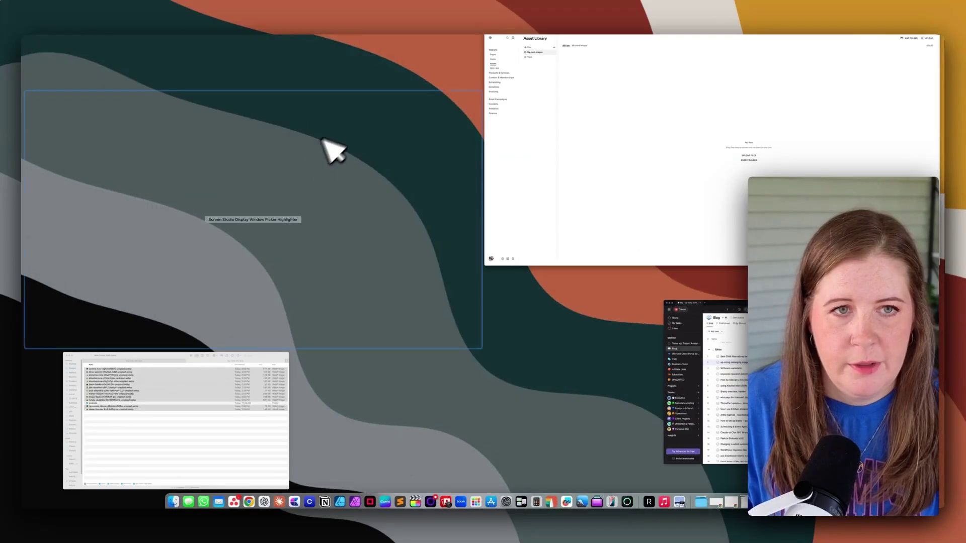
left_click(229, 368)
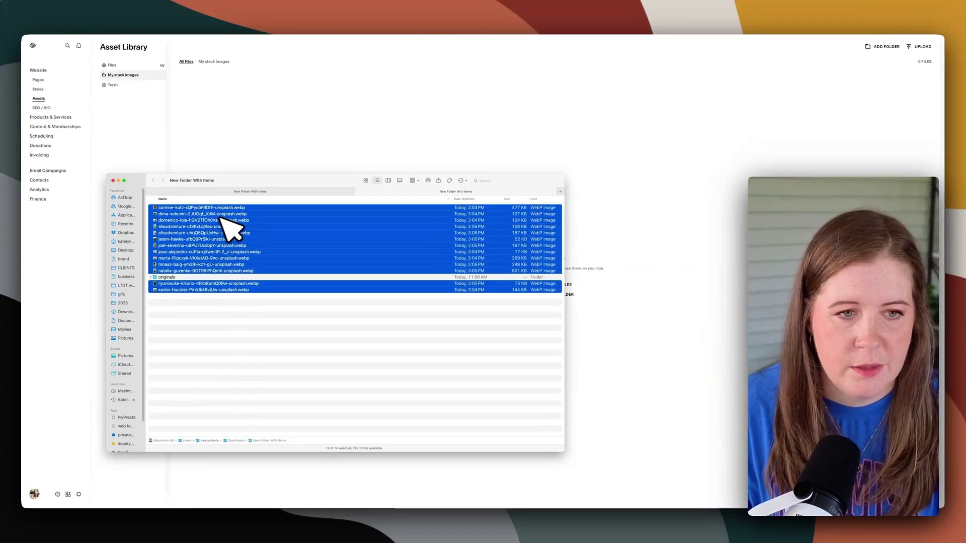
left_click_drag(204, 227, 546, 133)
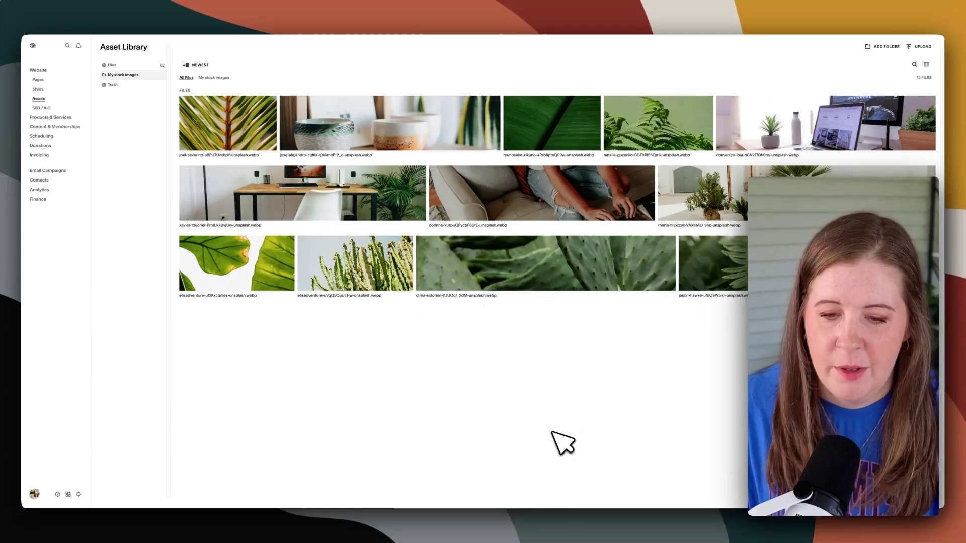
Select all uploaded files in the My stock images folder, and clear the selection again.
left_click(186, 101)
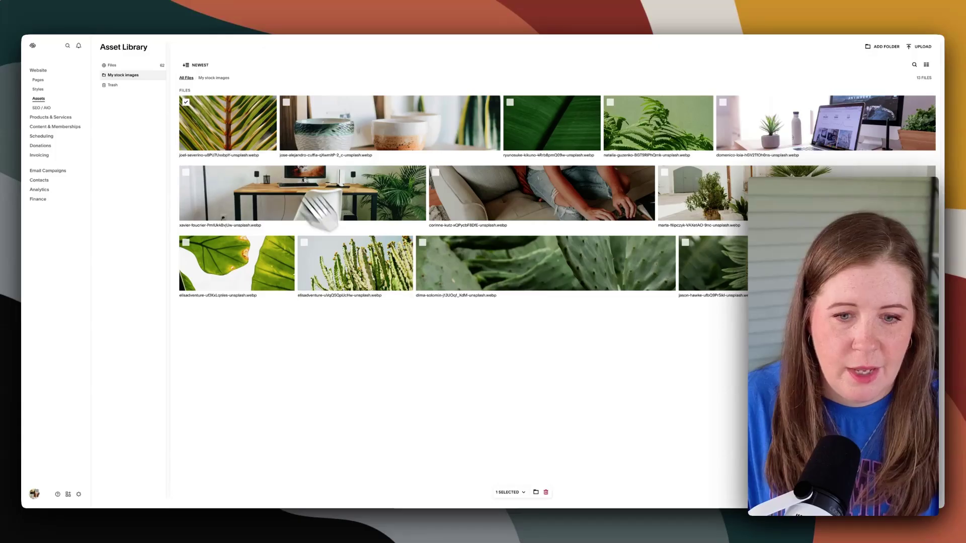
left_click(506, 492)
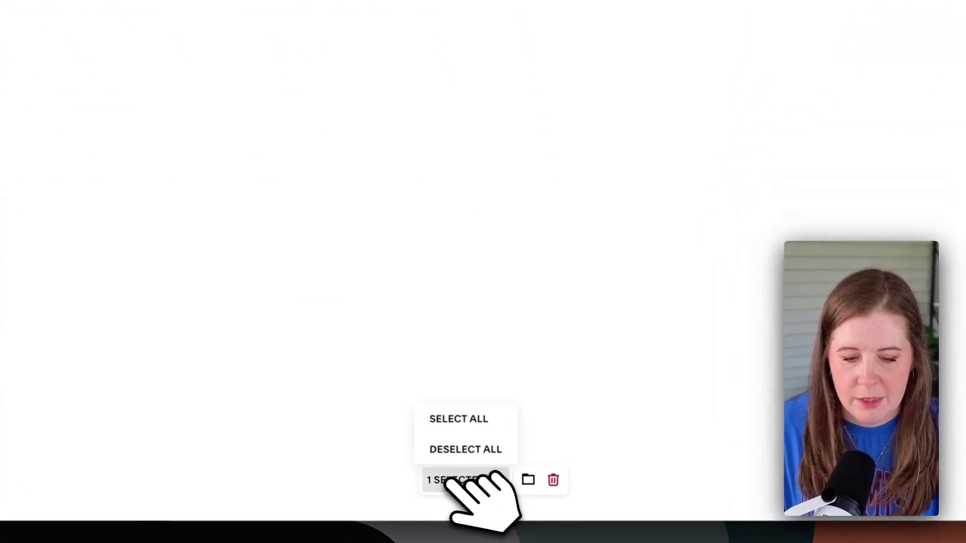
left_click(456, 417)
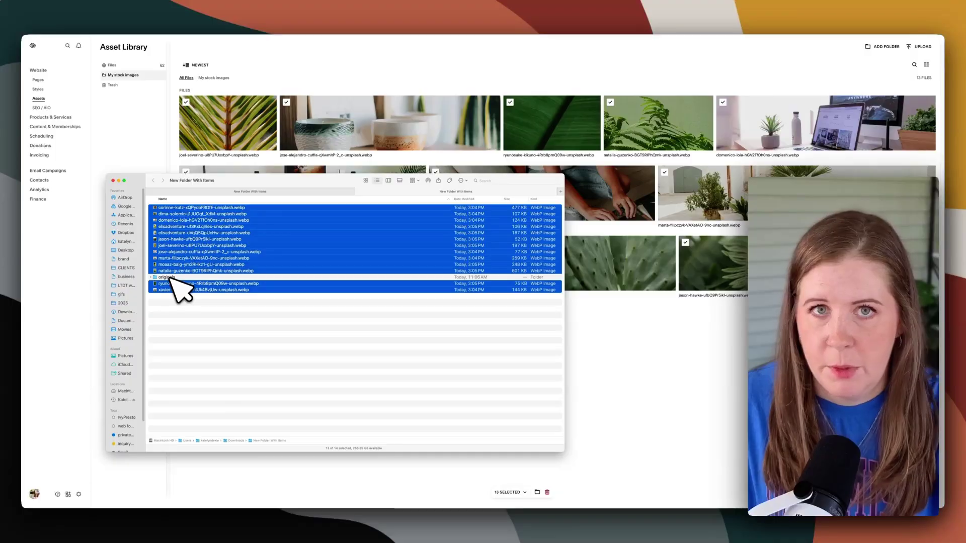
left_click(632, 344)
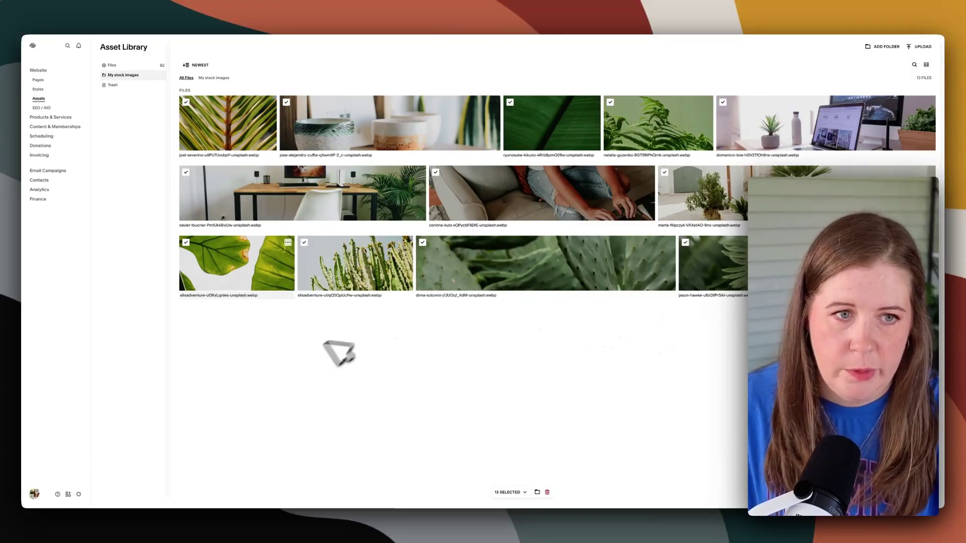
left_click(338, 351)
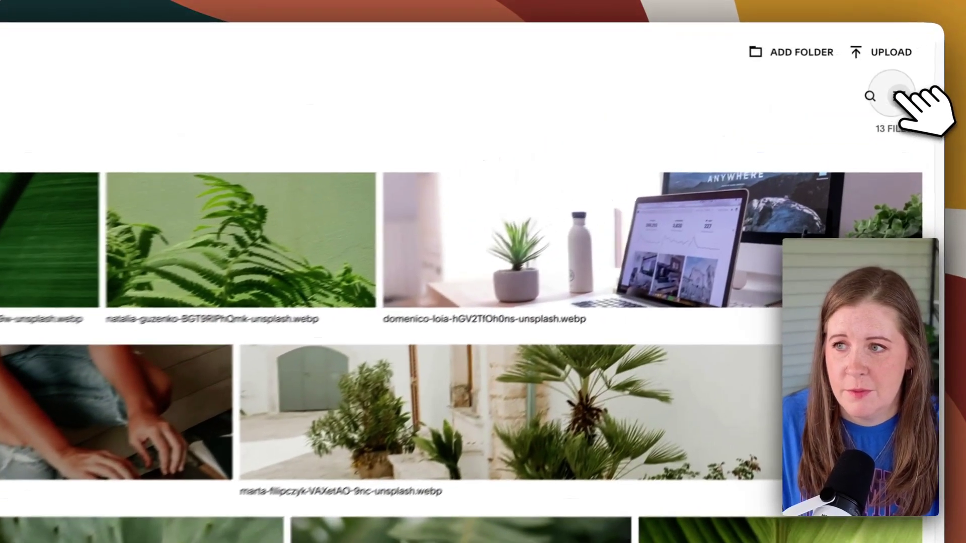
View the uploaded files as a list and as a grid, and open the file details of the first palm-leaf image.
left_click(897, 96)
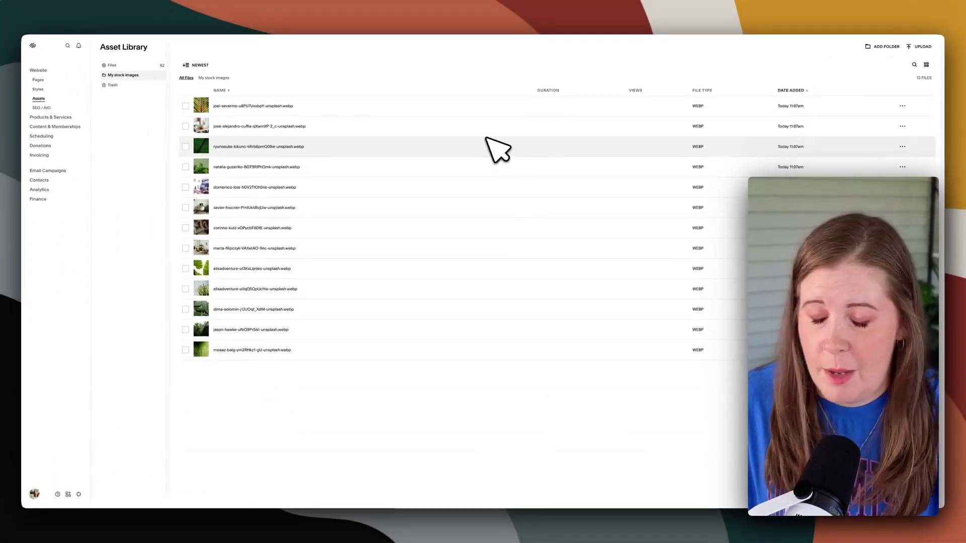
left_click(926, 64)
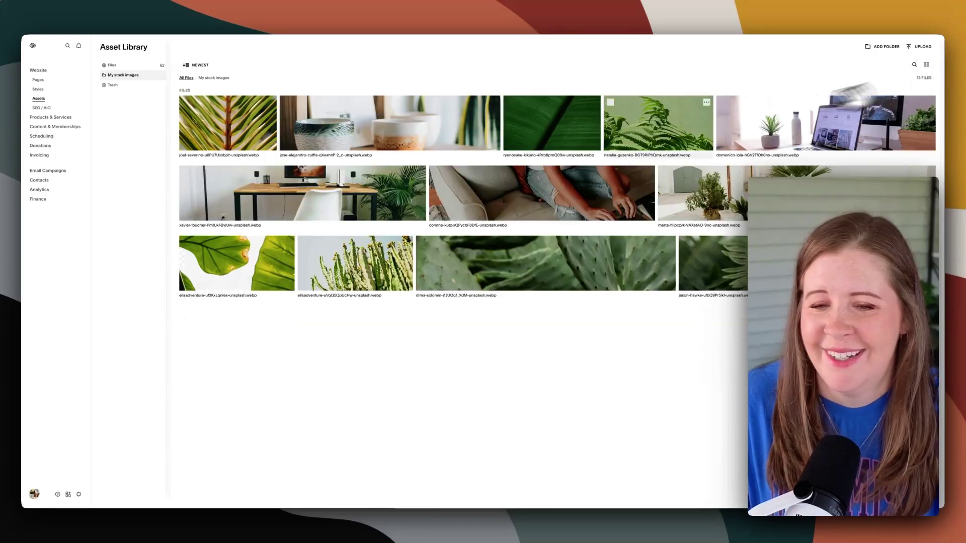
left_click(270, 103)
left_click(257, 113)
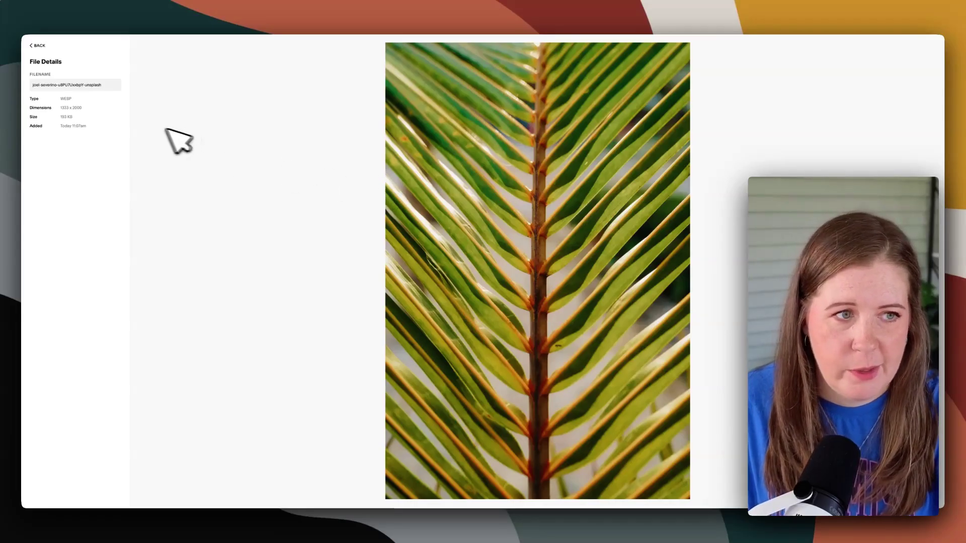
Check the dimensions and file size of the palm-leaf image and the desk-and-lamp image in their file details.
left_click_drag(64, 108, 97, 107)
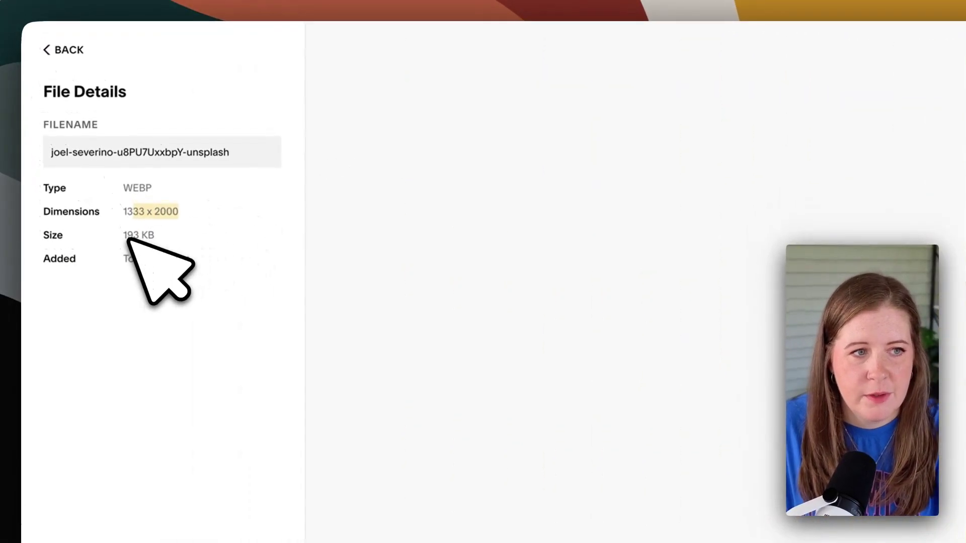
left_click_drag(130, 233, 173, 244)
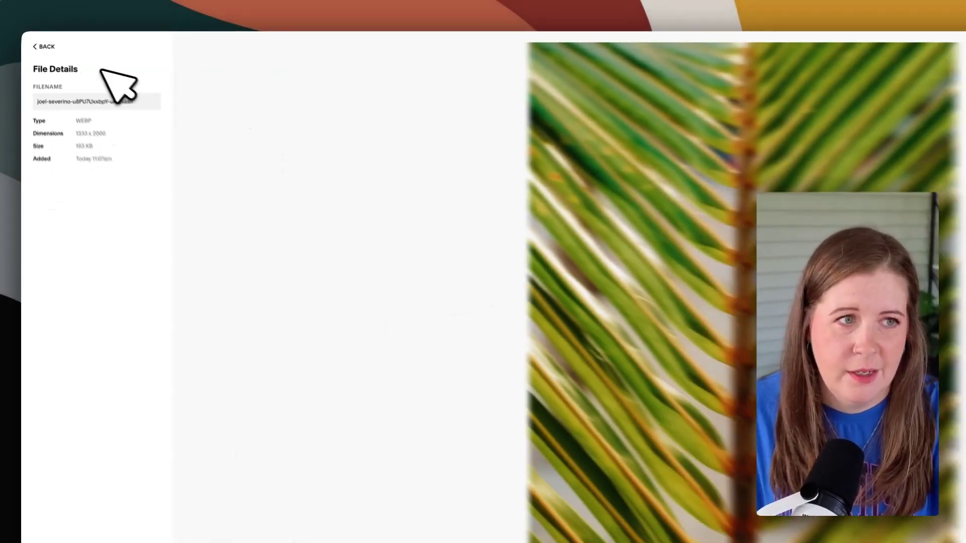
left_click(62, 50)
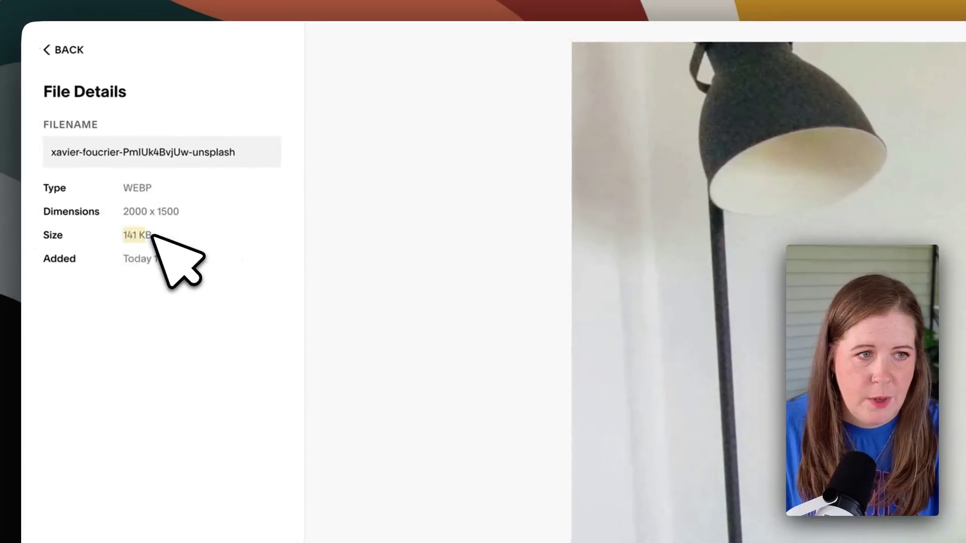
left_click(58, 50)
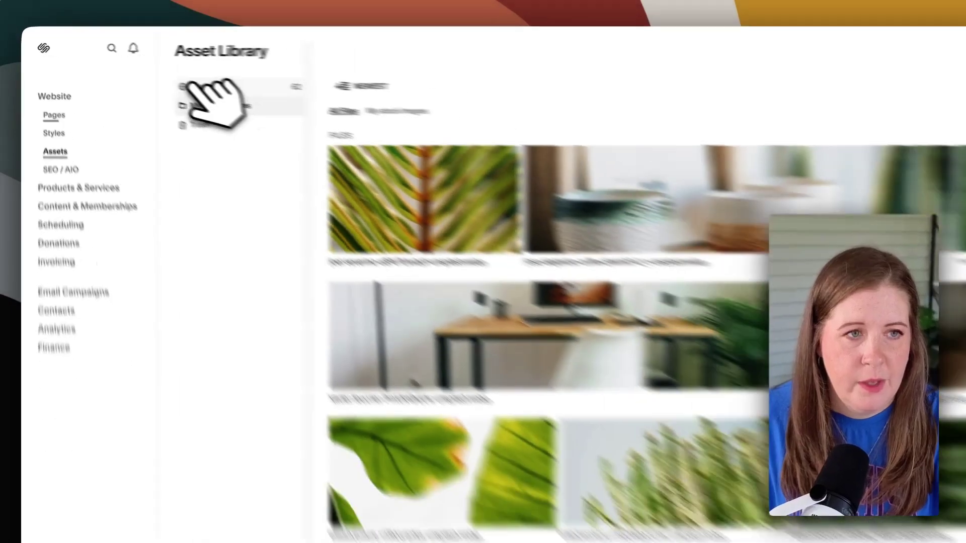
Inspect the file details of older JPEG images among all library files, and reopen the My stock images folder.
left_click(246, 90)
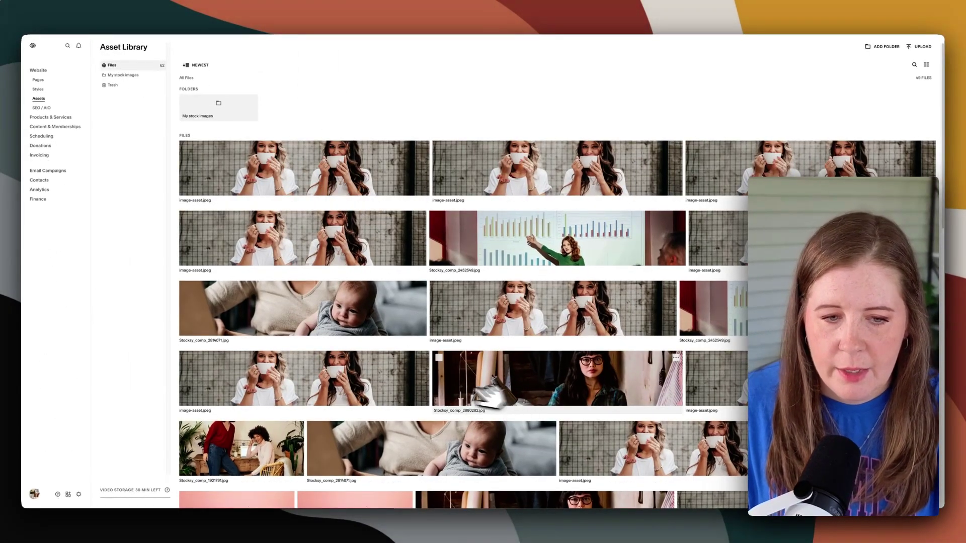
scroll(720, 391, "down", 1)
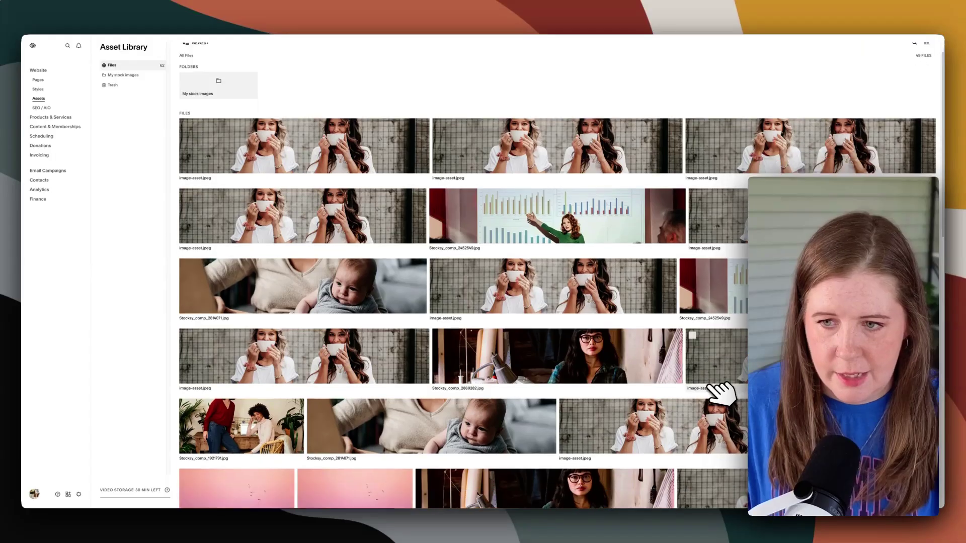
left_click(719, 372)
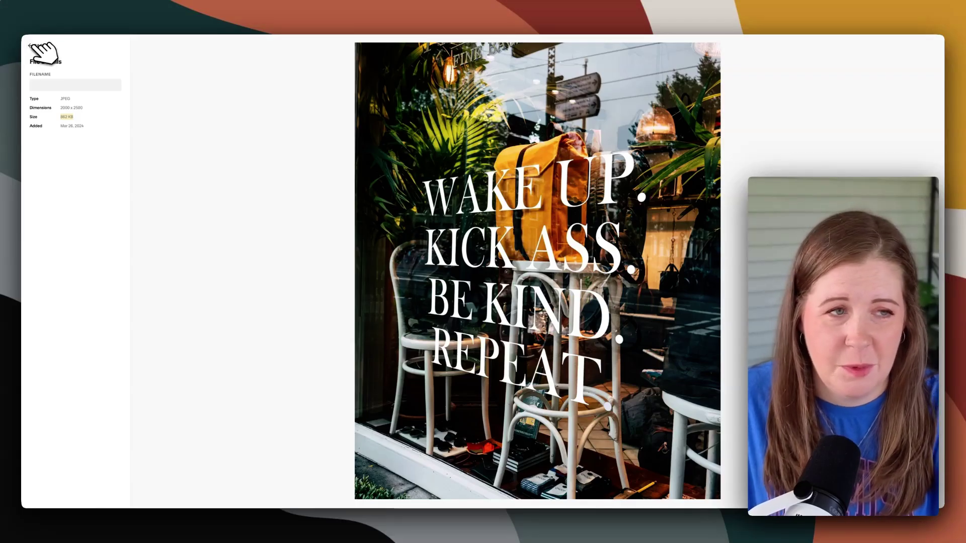
left_click(31, 45)
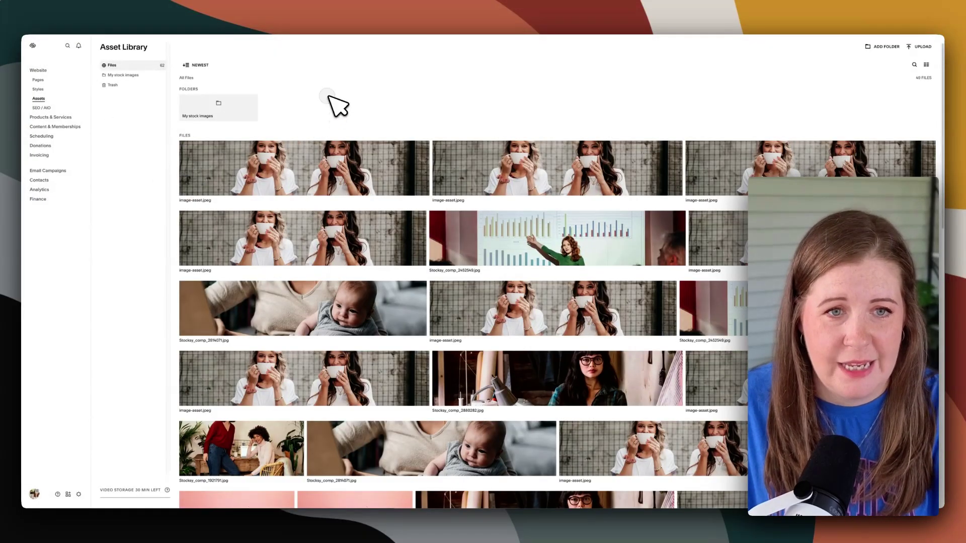
left_click(222, 107)
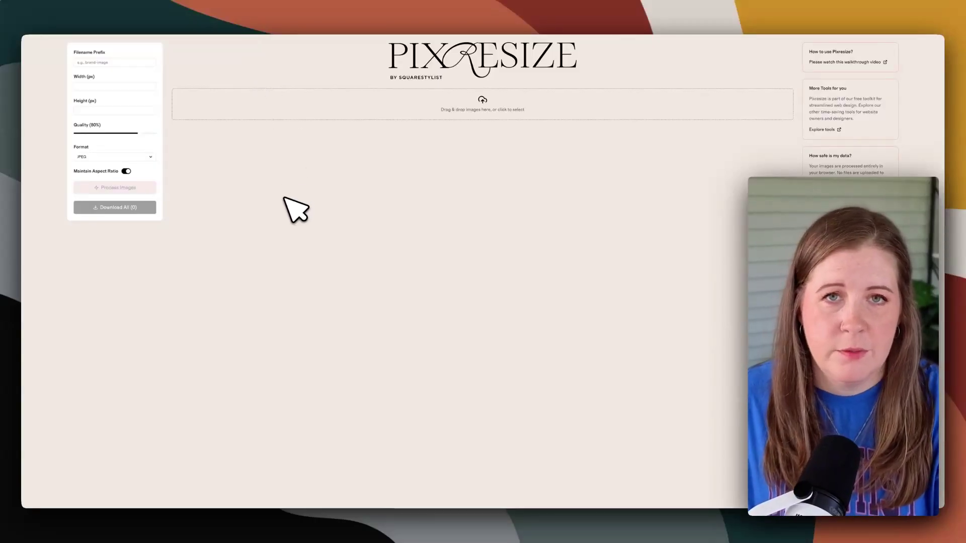
Switch to the Finder window, display the files as icons and open the originals folder.
key("super+Tab")
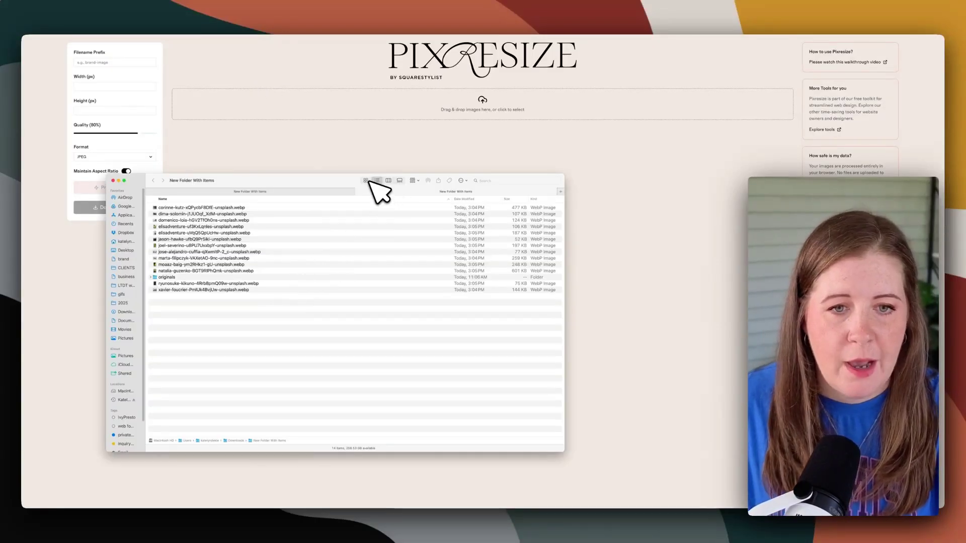
left_click(366, 180)
double_click(168, 218)
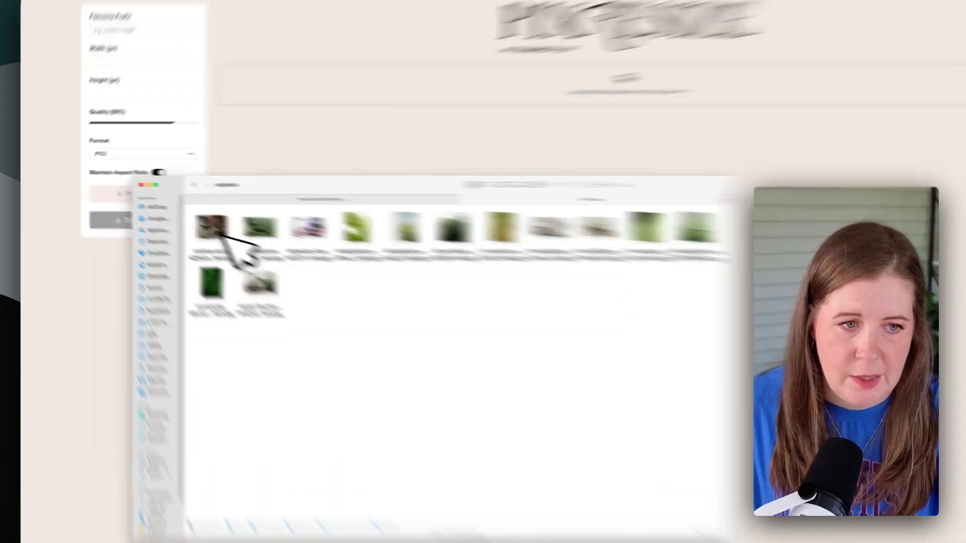
Select the six landscape-oriented JPGs in the originals folder and add them to the Pixresize image drop area.
left_click(171, 217)
left_click(496, 287, "super")
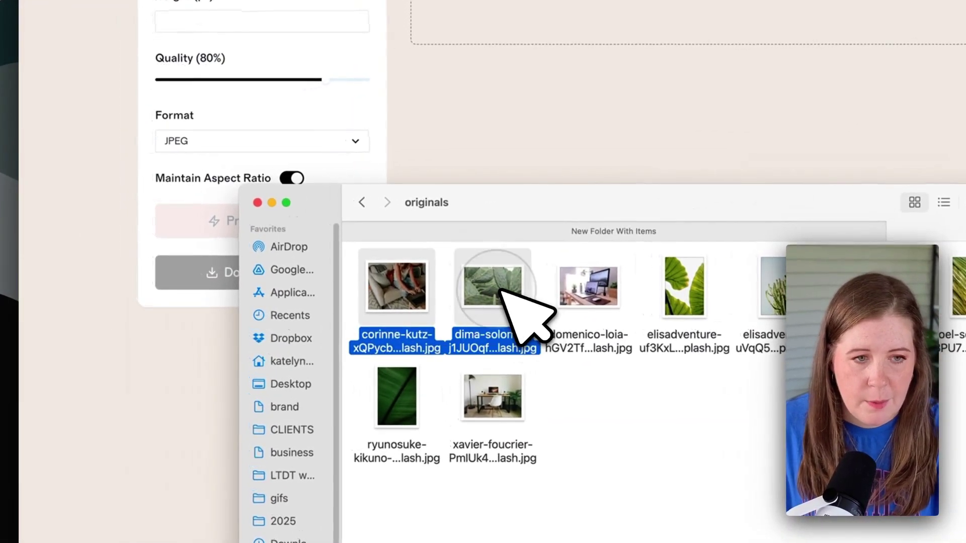
left_click(603, 310, "super")
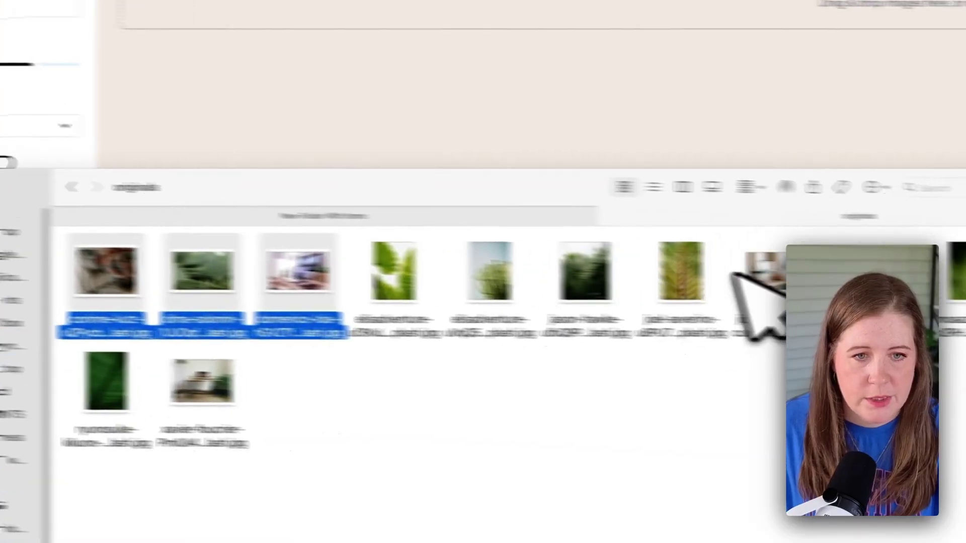
left_click(669, 274, "super")
left_click(762, 292, "super")
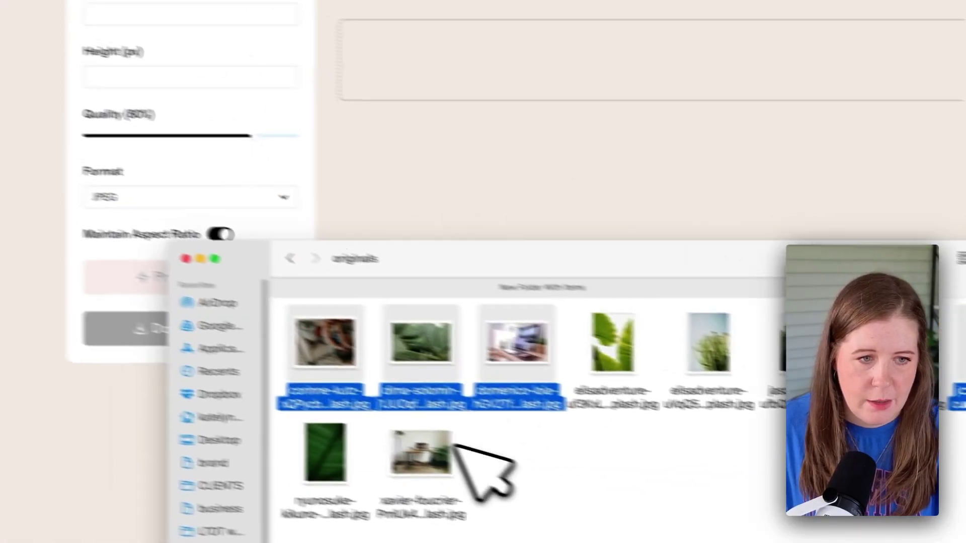
left_click(425, 453, "super")
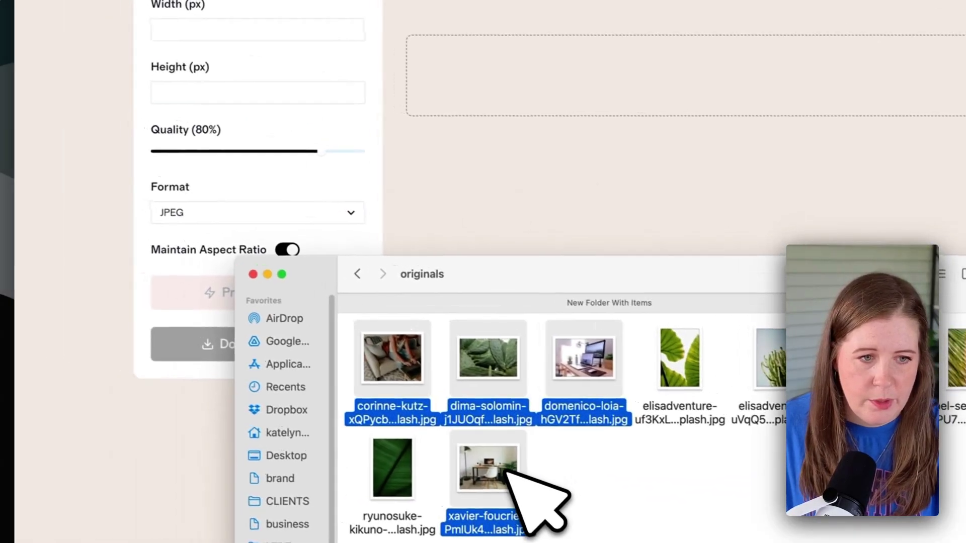
left_click_drag(417, 335, 540, 60)
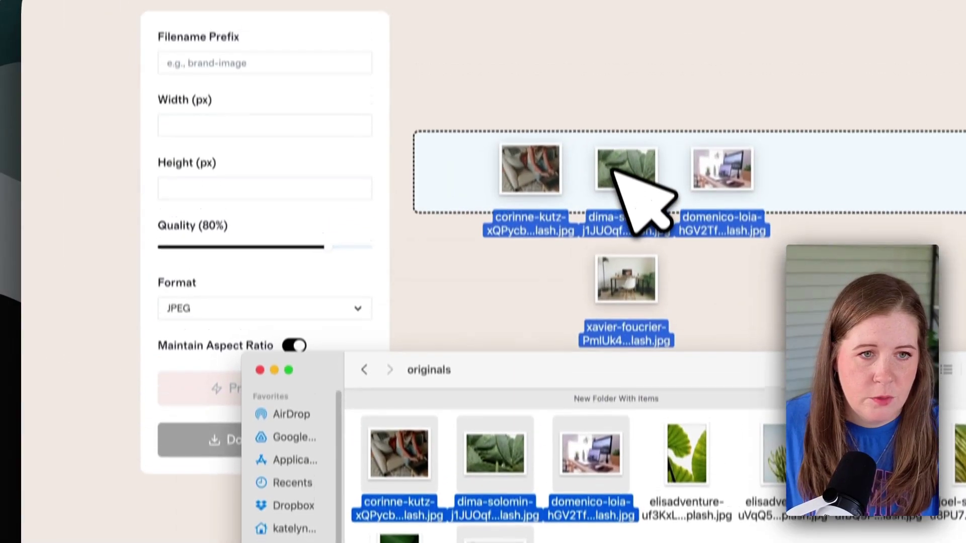
left_click_drag(614, 168, 614, 171)
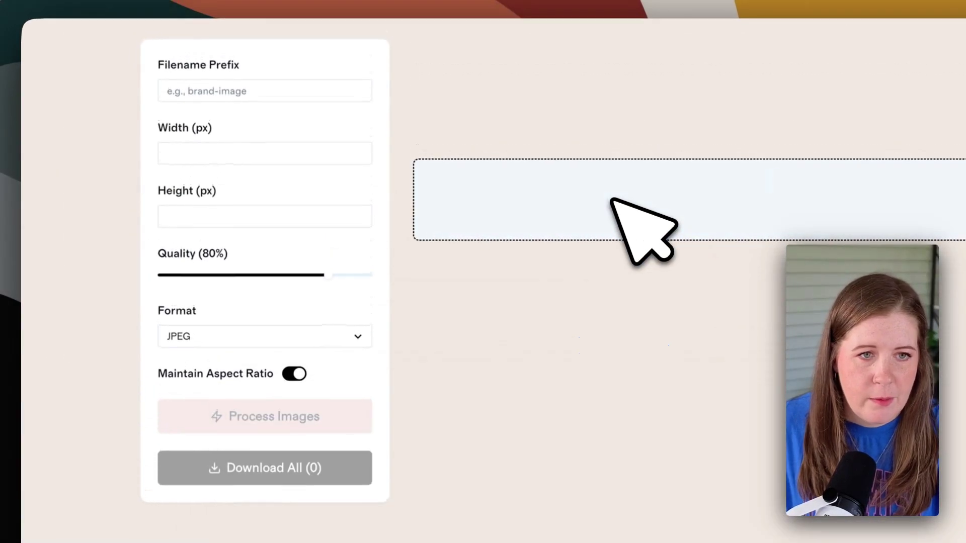
Set the width to 2000 px and the format to WebP, and process the six images.
left_click(205, 156)
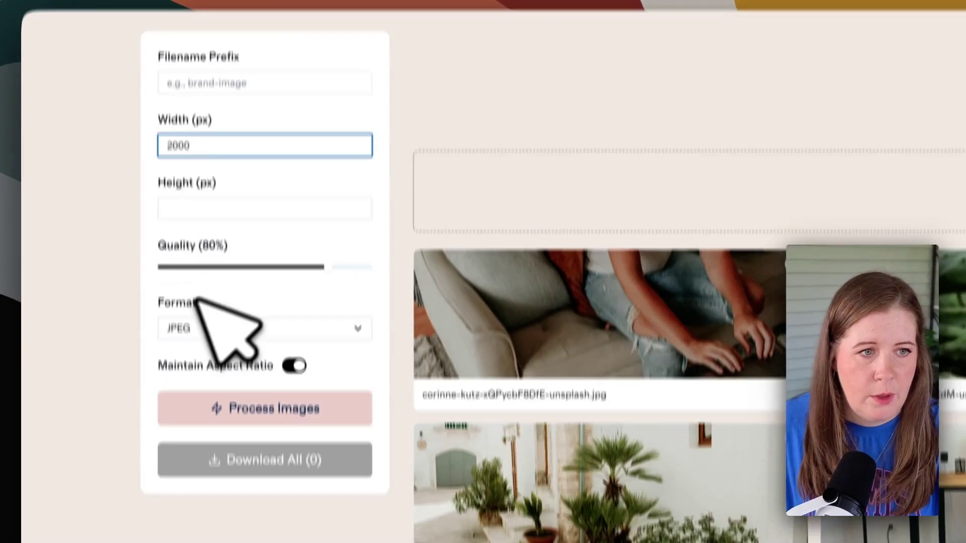
left_click(181, 342)
left_click(194, 248)
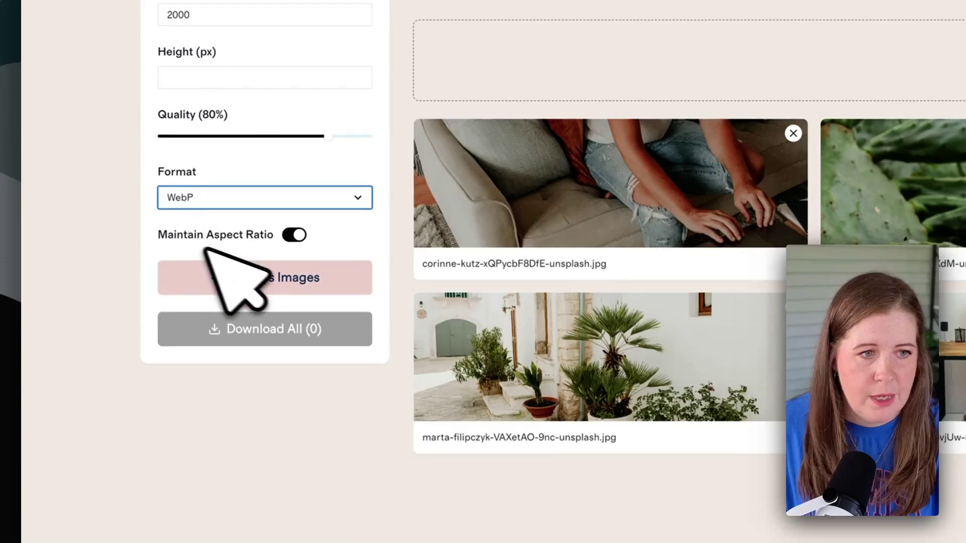
left_click(244, 271)
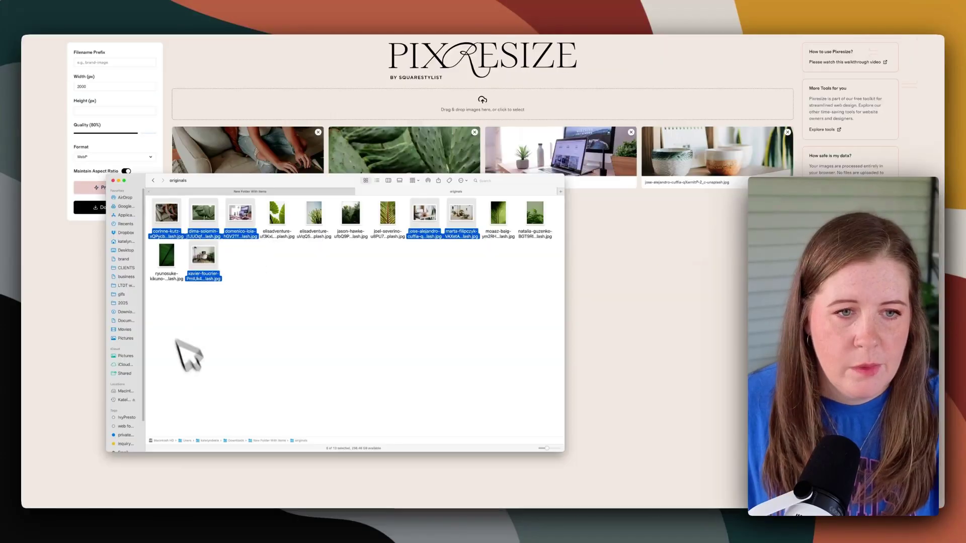
View New Folder With Items as columns in Finder, select its first WebP file, and return to Pixresize.
key("super+3")
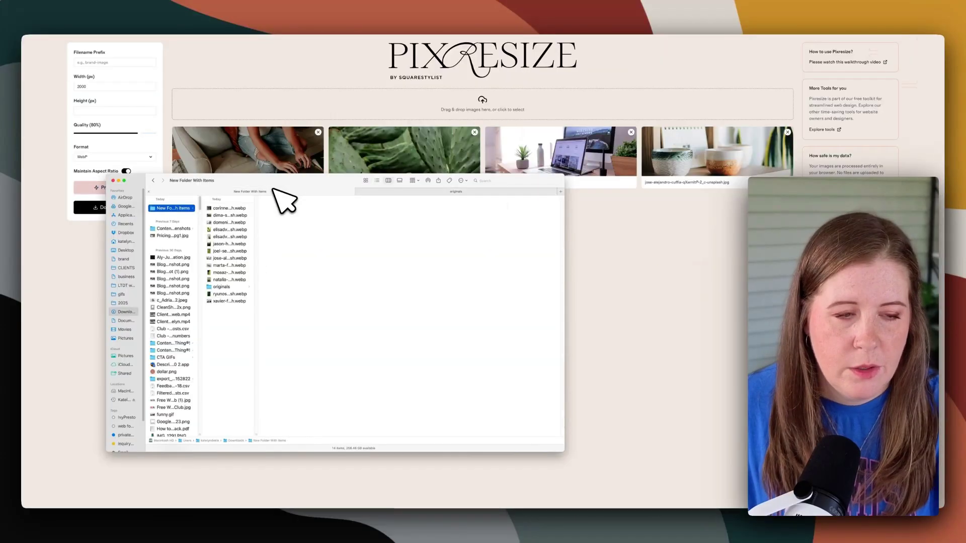
left_click(224, 209)
left_click(610, 287)
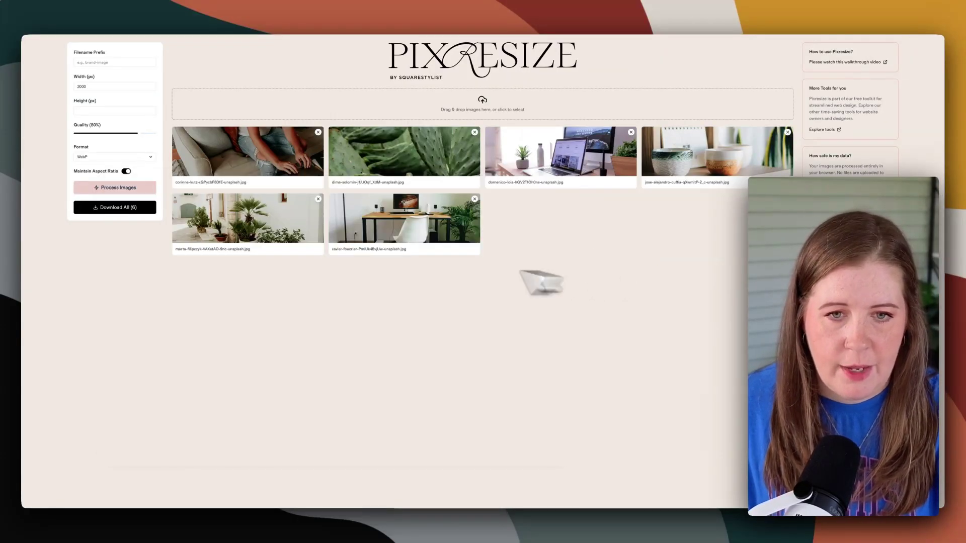